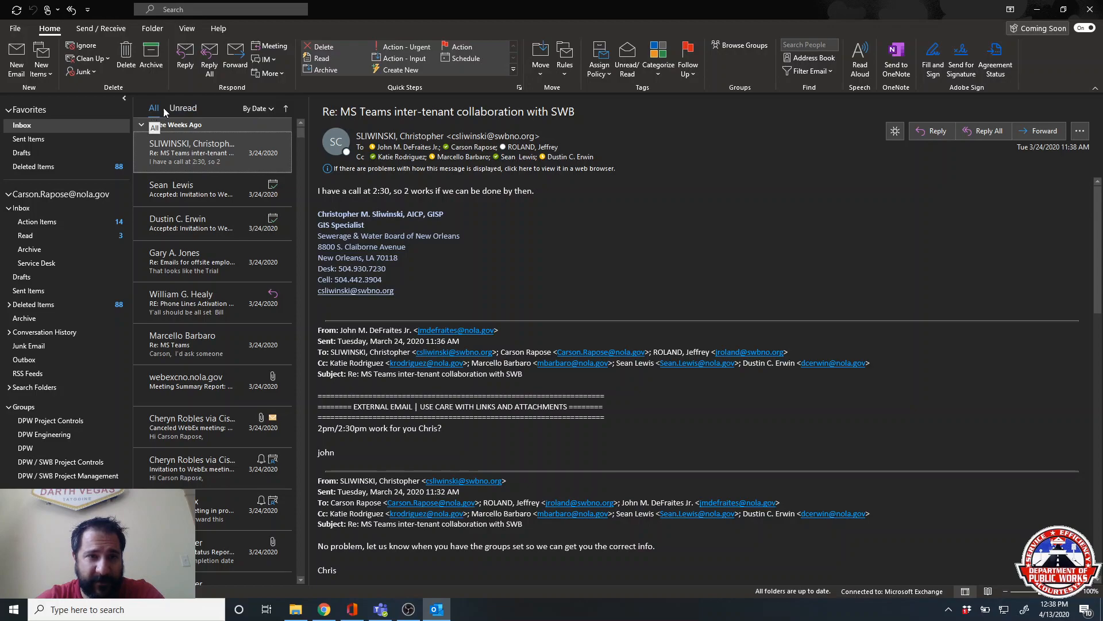
Examine the inbox's All and Unread views and its filter, arrange and sort options
{"action": "left_click", "coordinate": [174, 108]}
{"action": "left_click", "coordinate": [156, 109]}
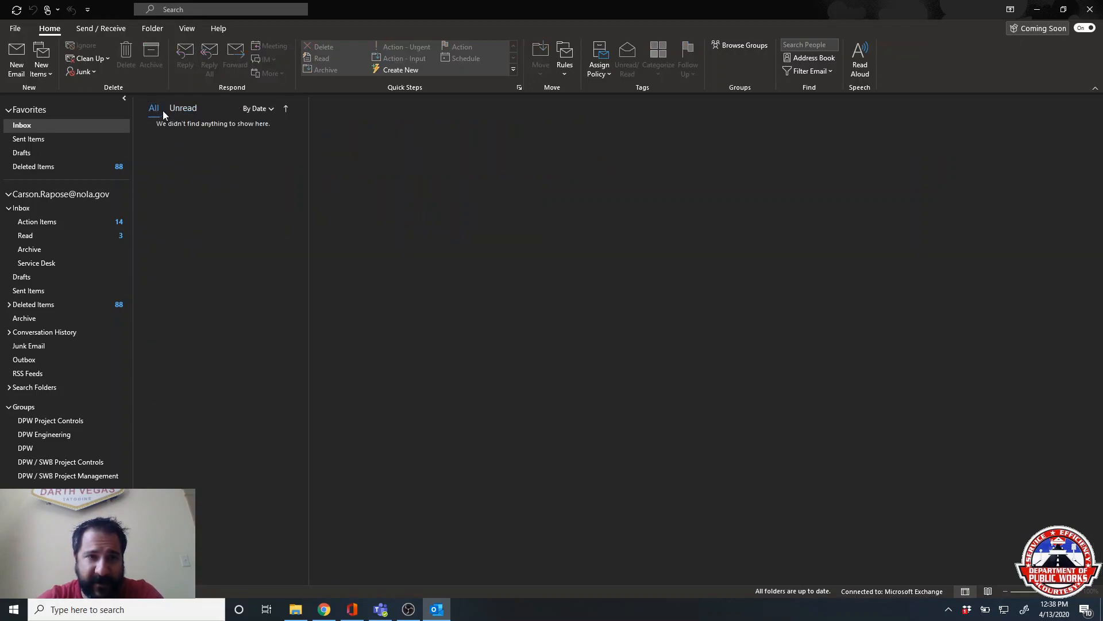
{"action": "left_click", "coordinate": [267, 108]}
{"action": "left_click", "coordinate": [267, 110]}
{"action": "left_click", "coordinate": [268, 109]}
{"action": "left_click", "coordinate": [268, 109]}
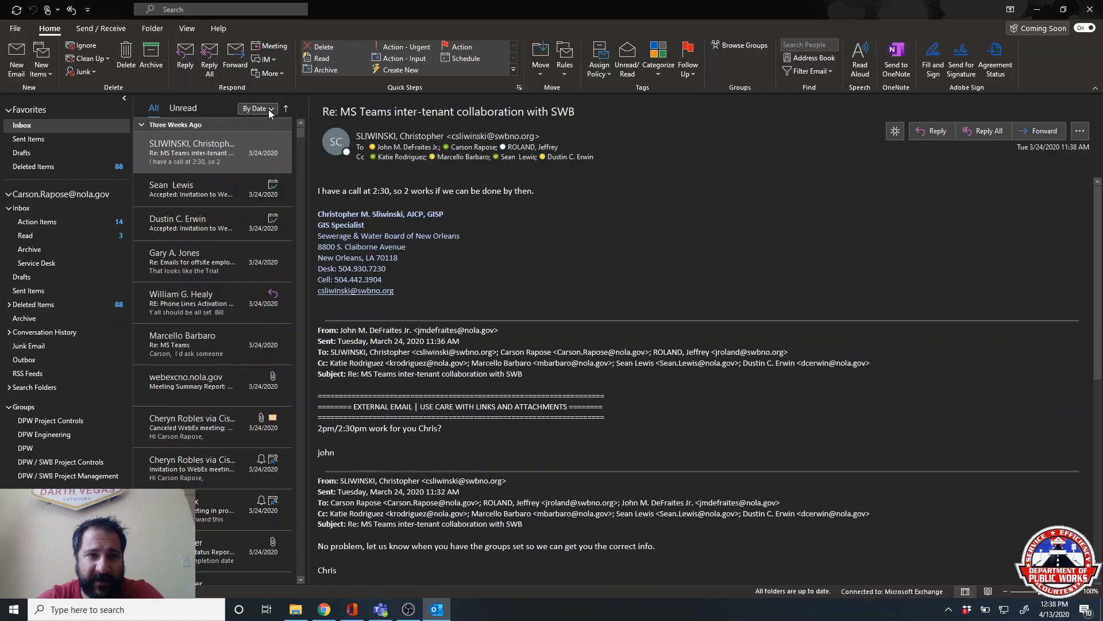
{"action": "left_click", "coordinate": [268, 109]}
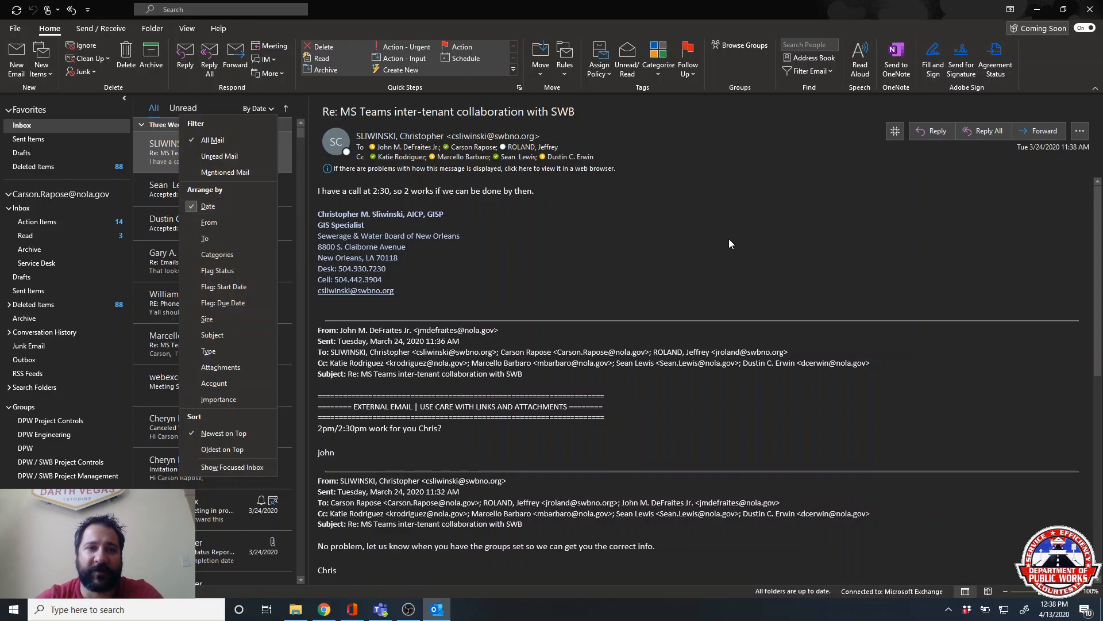
{"action": "left_click", "coordinate": [712, 252]}
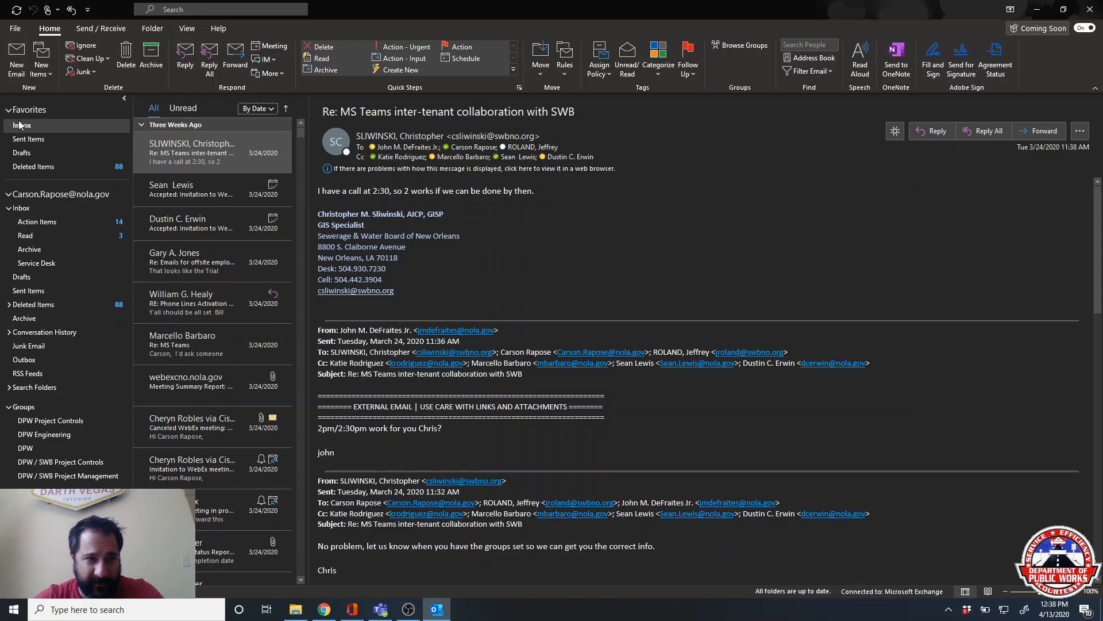
{"action": "left_click", "coordinate": [37, 208]}
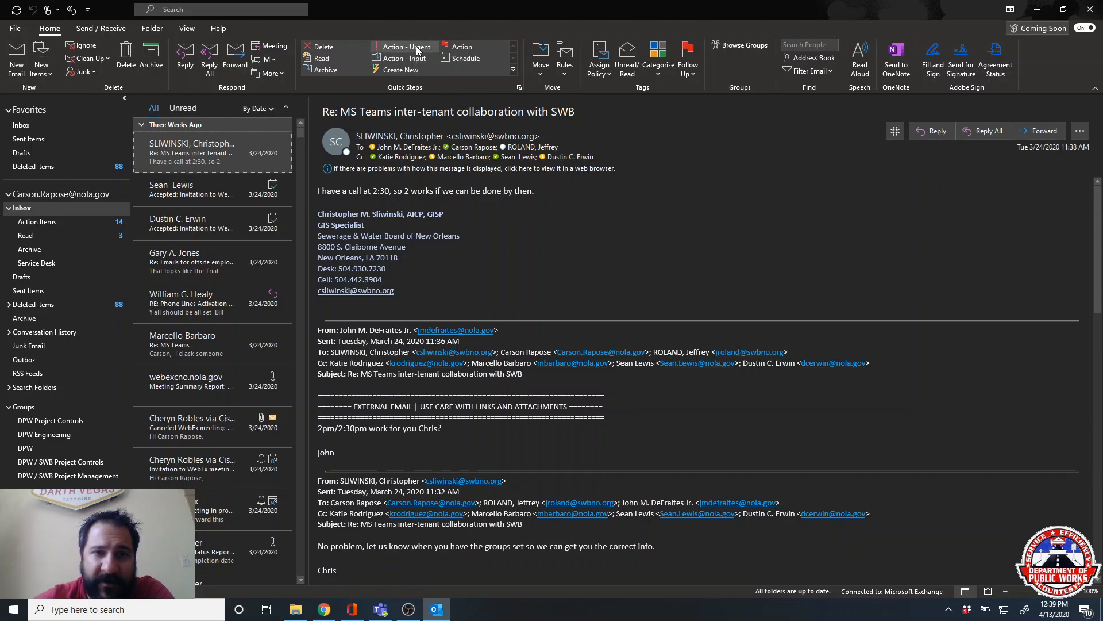
Review the available colour categories and highlight the message text proposing 2 as the meeting time
{"action": "left_click", "coordinate": [662, 76]}
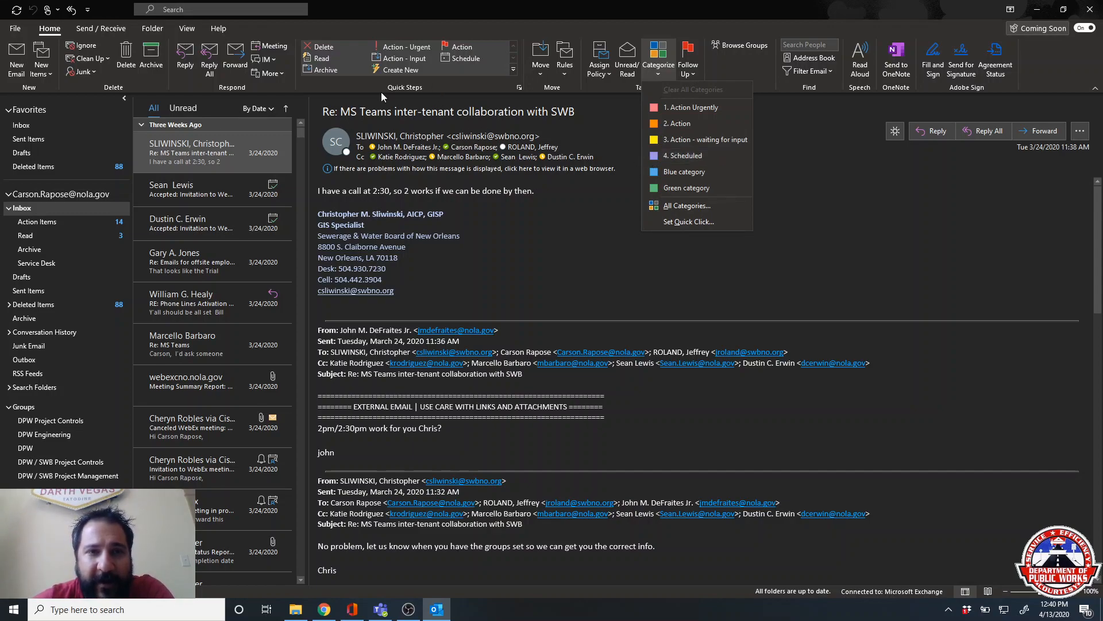
{"action": "left_click", "coordinate": [201, 164]}
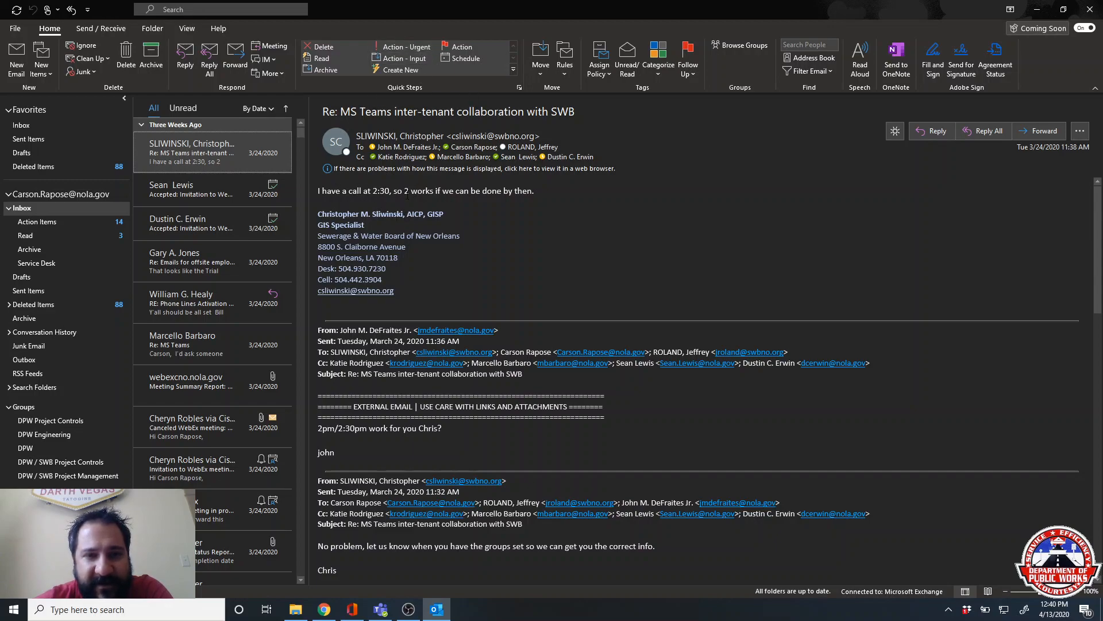
{"action": "left_click_drag", "start_coordinate": [394, 191], "coordinate": [467, 199]}
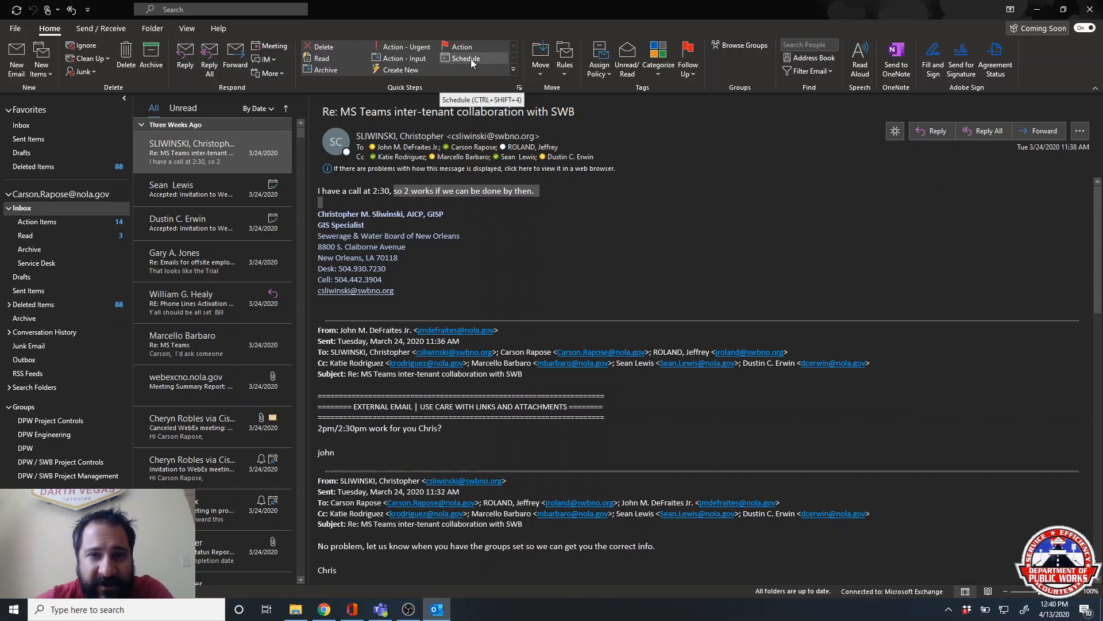
Examine the actions and shortcuts defined for the Action, Action - Urgent and Schedule quick steps
{"action": "left_click", "coordinate": [516, 71]}
{"action": "left_click", "coordinate": [409, 113]}
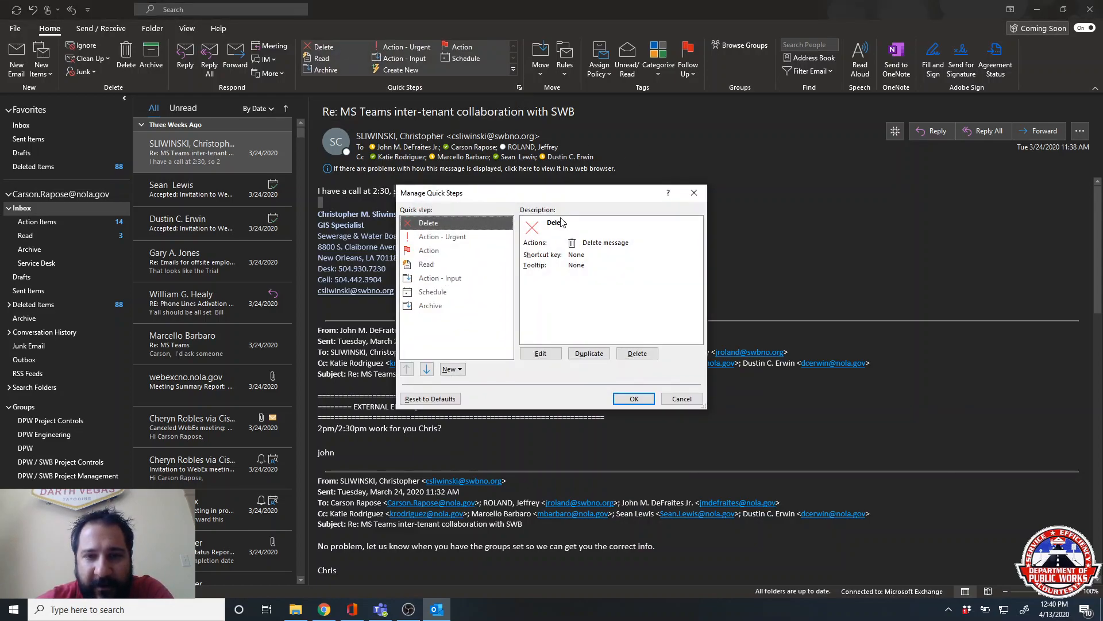
{"action": "left_click", "coordinate": [443, 250]}
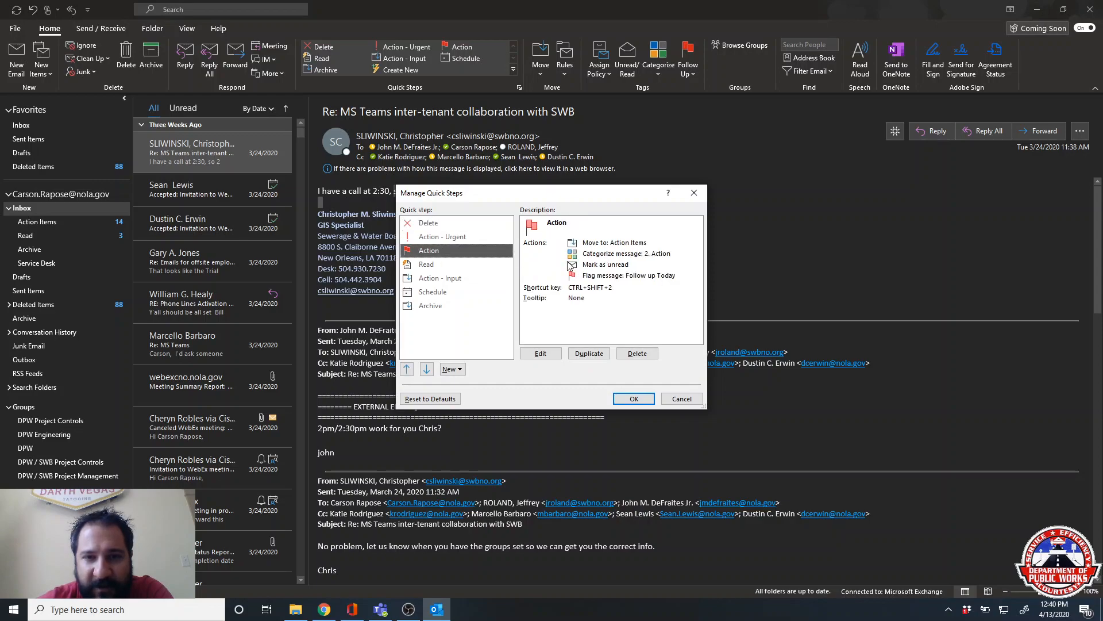
{"action": "left_click", "coordinate": [446, 237]}
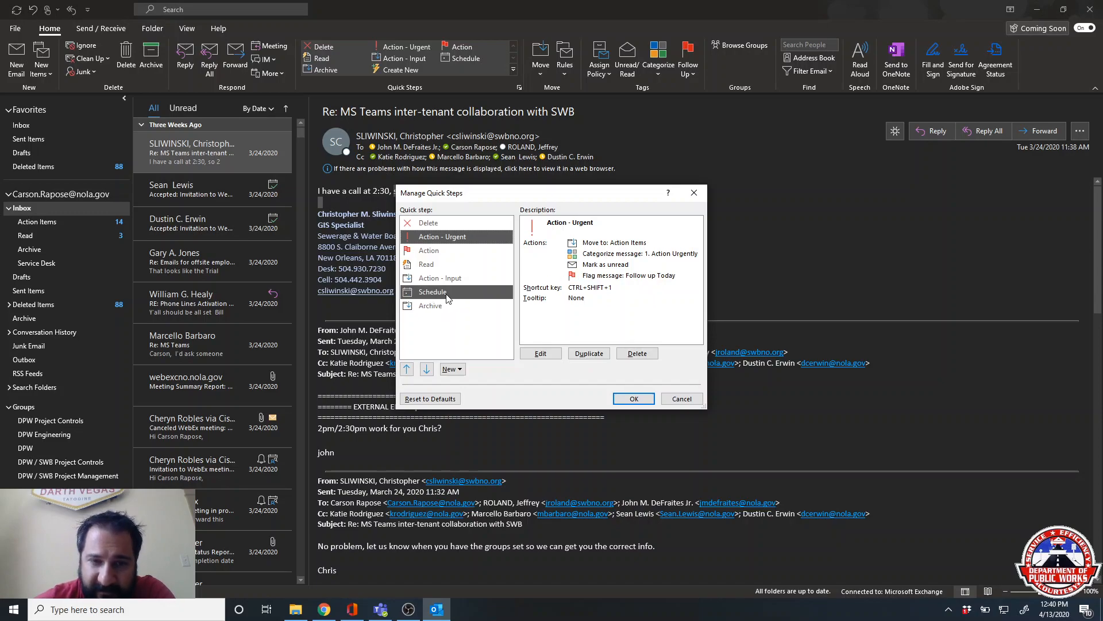
{"action": "left_click", "coordinate": [474, 297]}
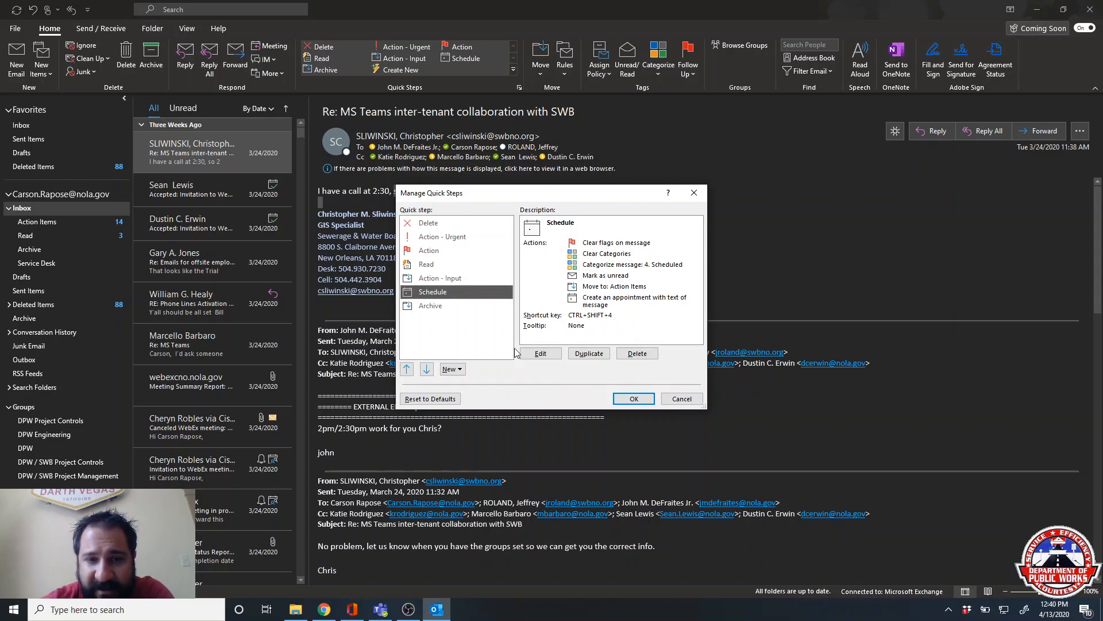
{"action": "left_click", "coordinate": [635, 399]}
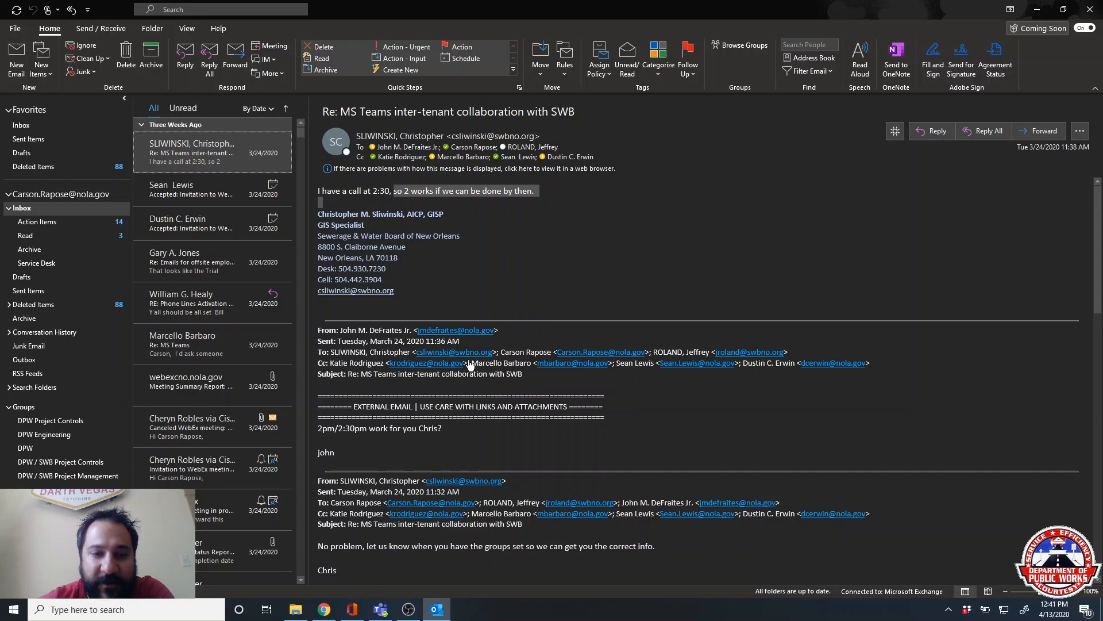
Run the Schedule quick step on the MS Teams inter-tenant collaboration email and set the appointment's start time to 2:00 PM
{"action": "left_click", "coordinate": [464, 60]}
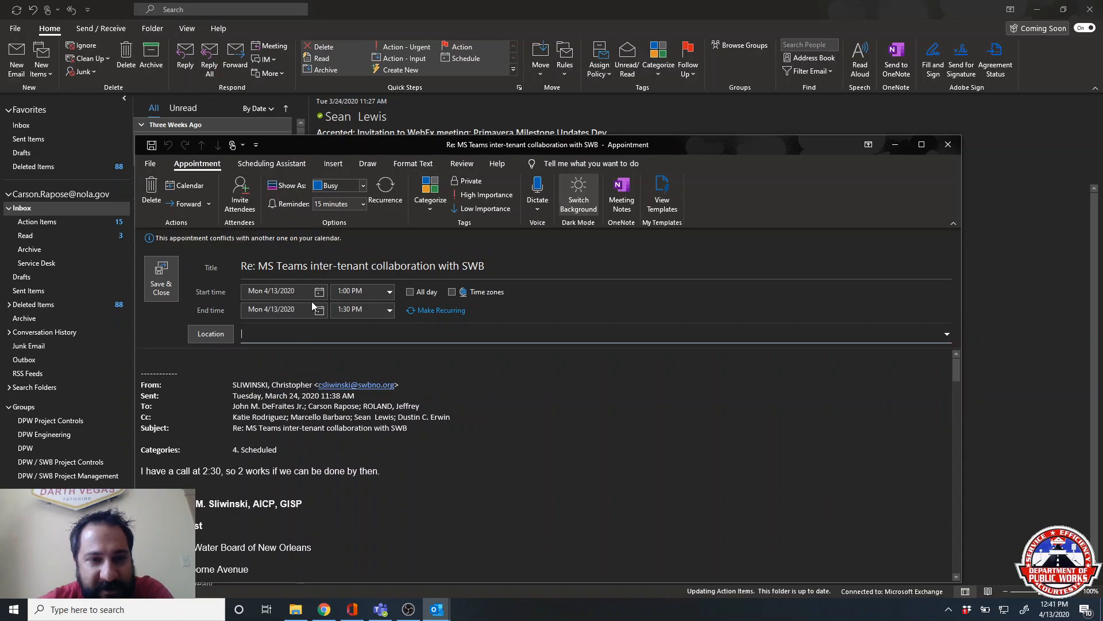
{"action": "left_click", "coordinate": [390, 291]}
{"action": "left_click", "coordinate": [362, 330]}
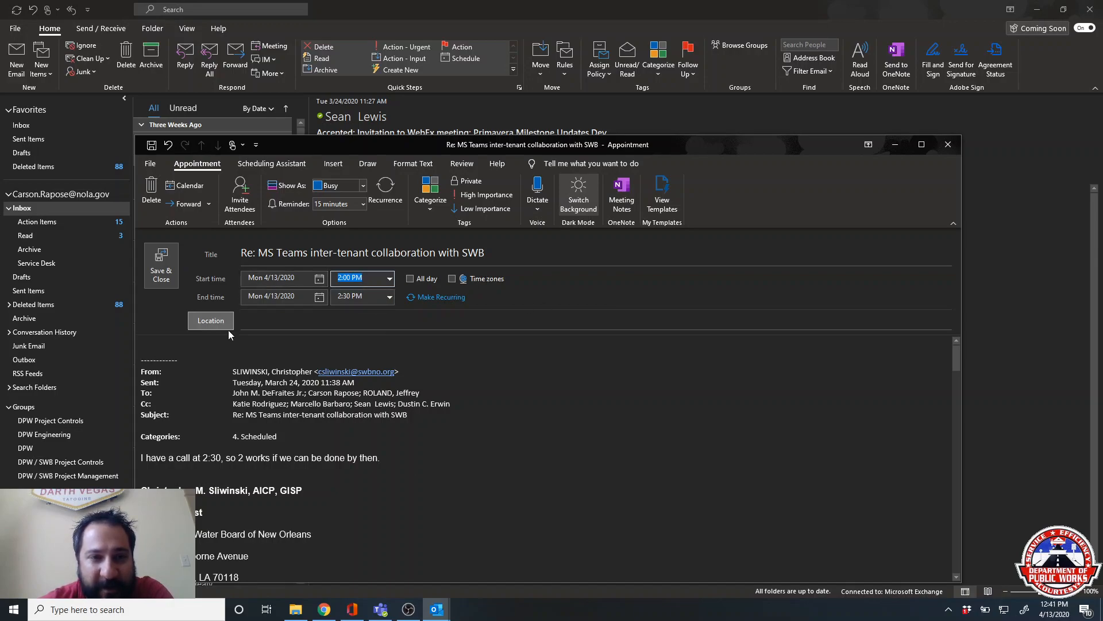
Review the Show As and Reminder options available for the appointment
{"action": "left_click", "coordinate": [362, 185]}
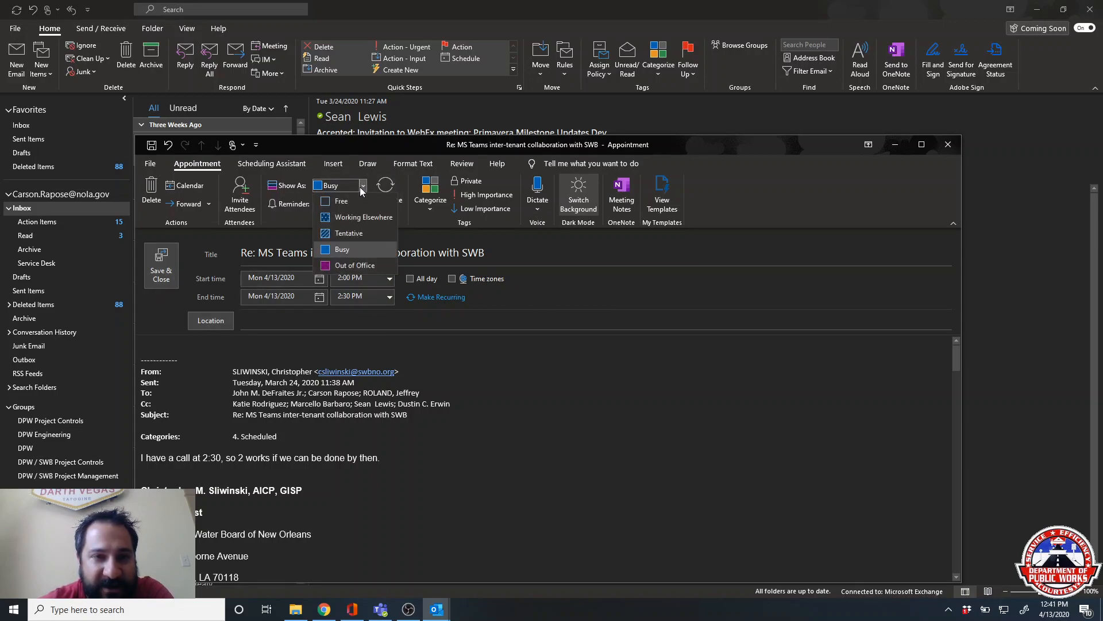
{"action": "left_click", "coordinate": [361, 188]}
{"action": "left_click", "coordinate": [362, 204]}
{"action": "left_click", "coordinate": [362, 207]}
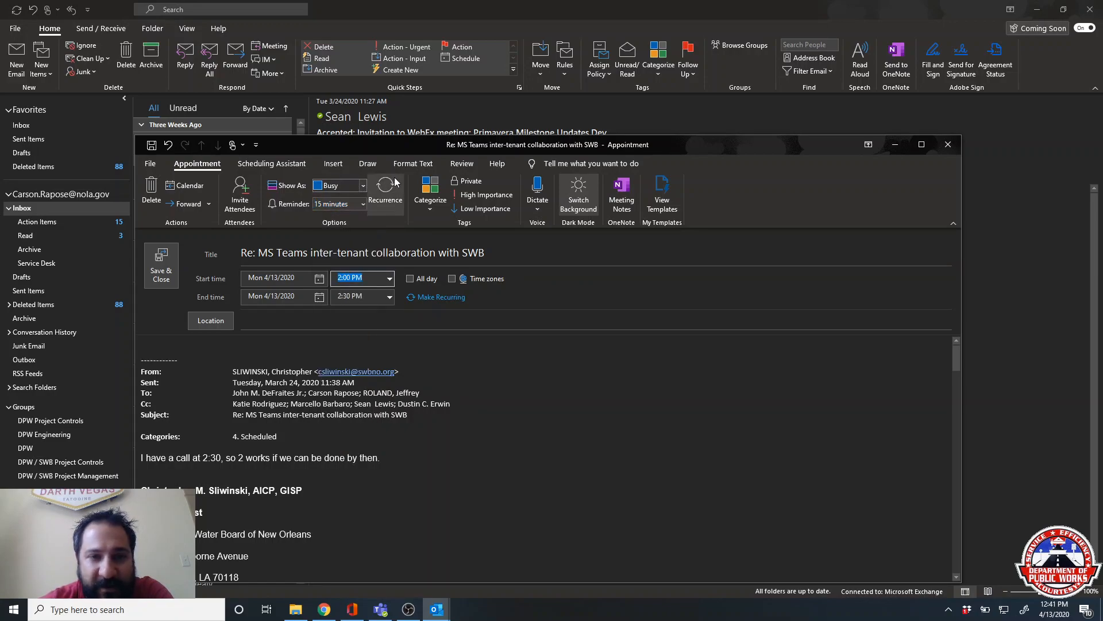
Turn the appointment into a meeting invitation, check the copied email text, and delete the unsent meeting
{"action": "left_click", "coordinate": [241, 195]}
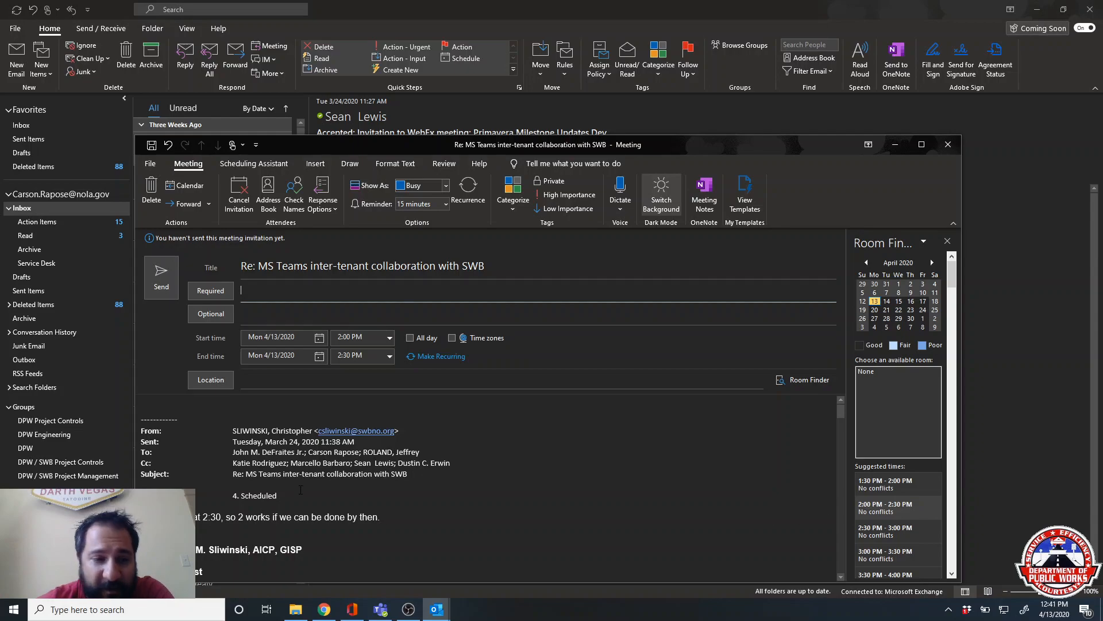
{"action": "scroll", "coordinate": [297, 497], "scroll_direction": "down", "scroll_amount": 2}
{"action": "scroll", "coordinate": [488, 488], "scroll_direction": "down", "scroll_amount": 2}
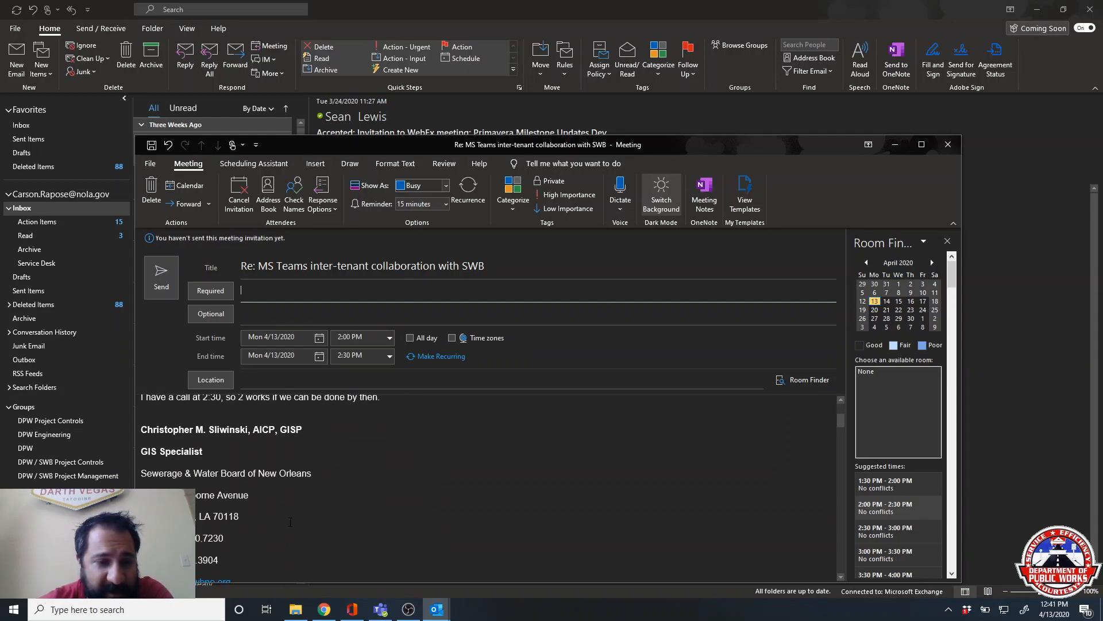
{"action": "scroll", "coordinate": [488, 488], "scroll_direction": "up", "scroll_amount": 4}
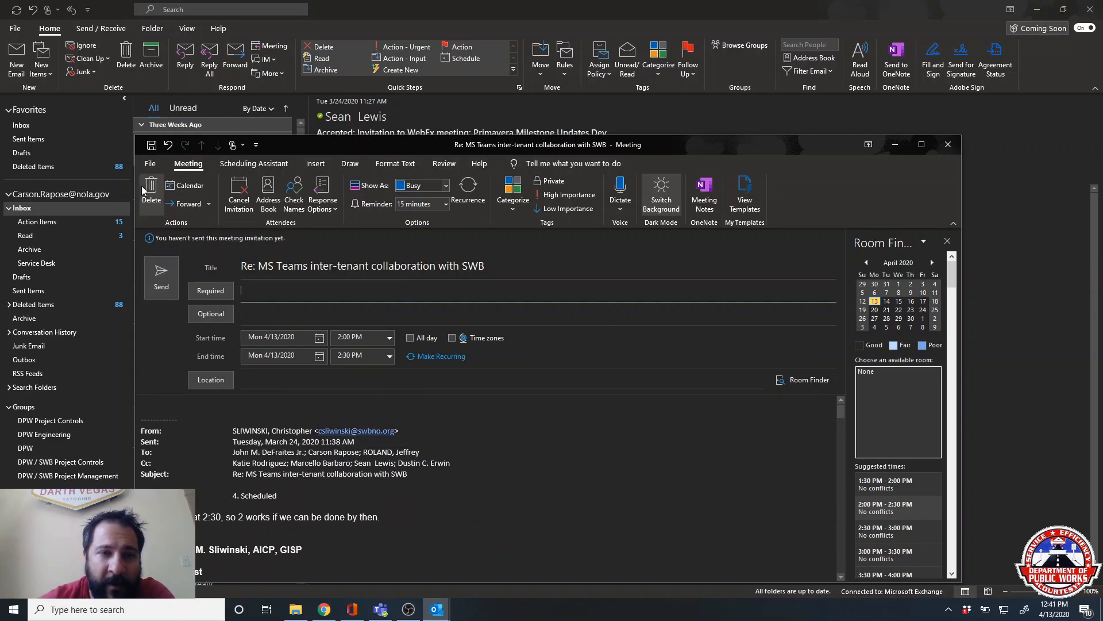
{"action": "left_click", "coordinate": [150, 213]}
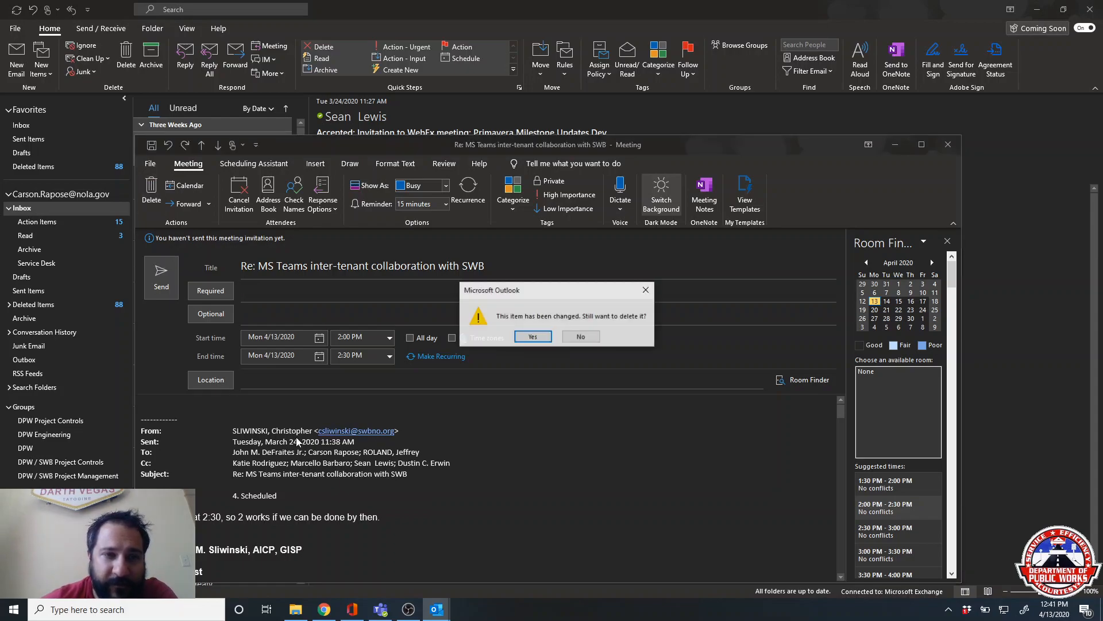
{"action": "left_click", "coordinate": [533, 336]}
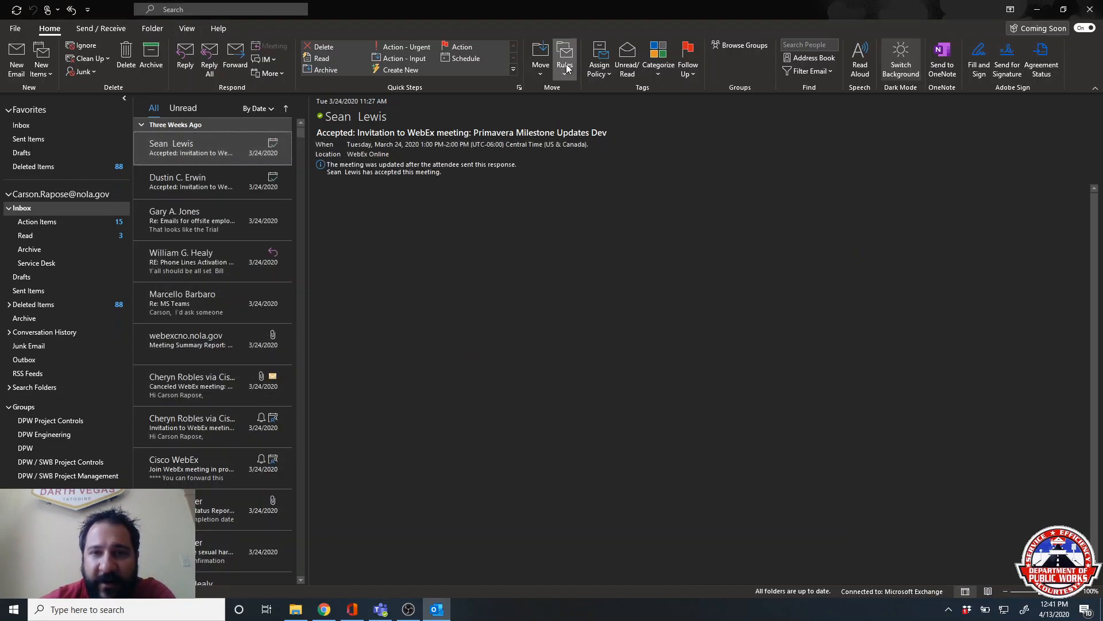
Start a new rule from the selected WebEx acceptance message, using its sender as the condition
{"action": "left_click", "coordinate": [566, 75]}
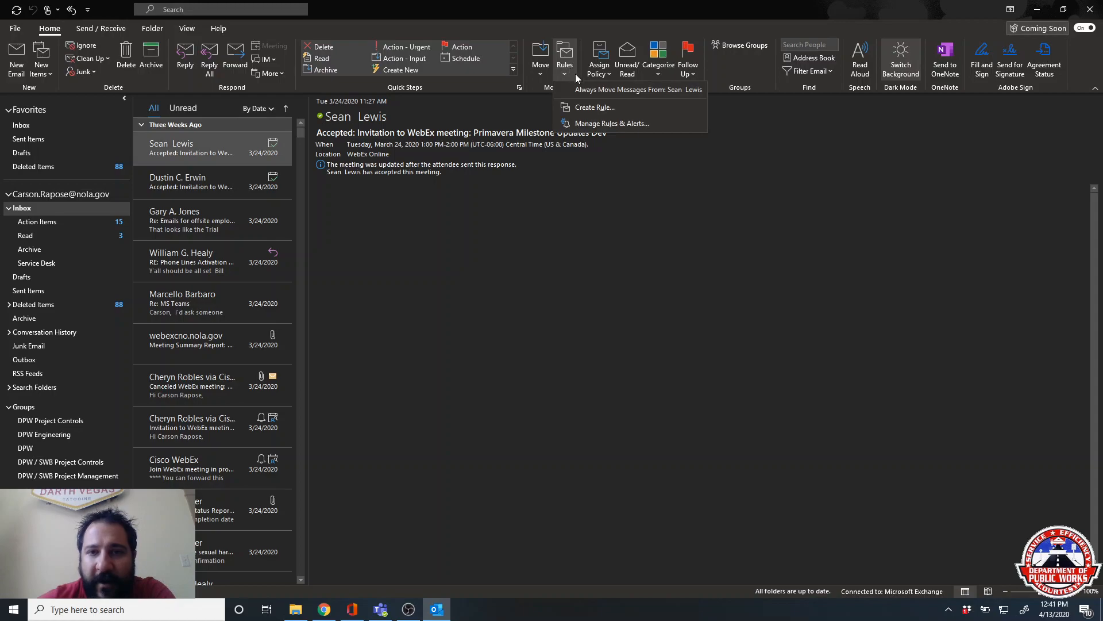
{"action": "left_click", "coordinate": [613, 107]}
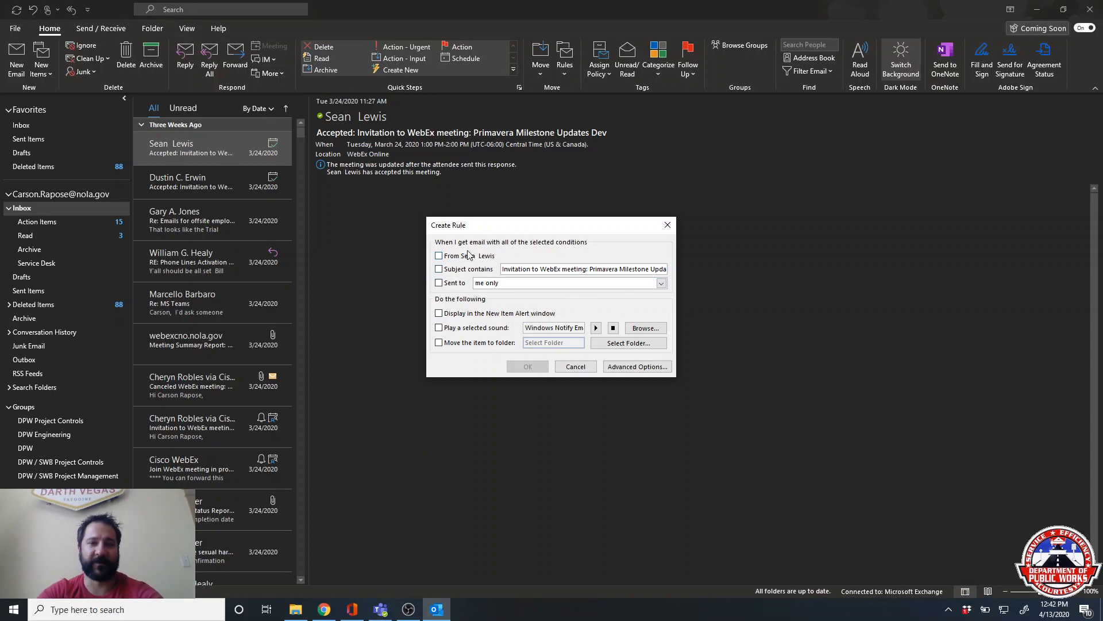
{"action": "left_click", "coordinate": [438, 257]}
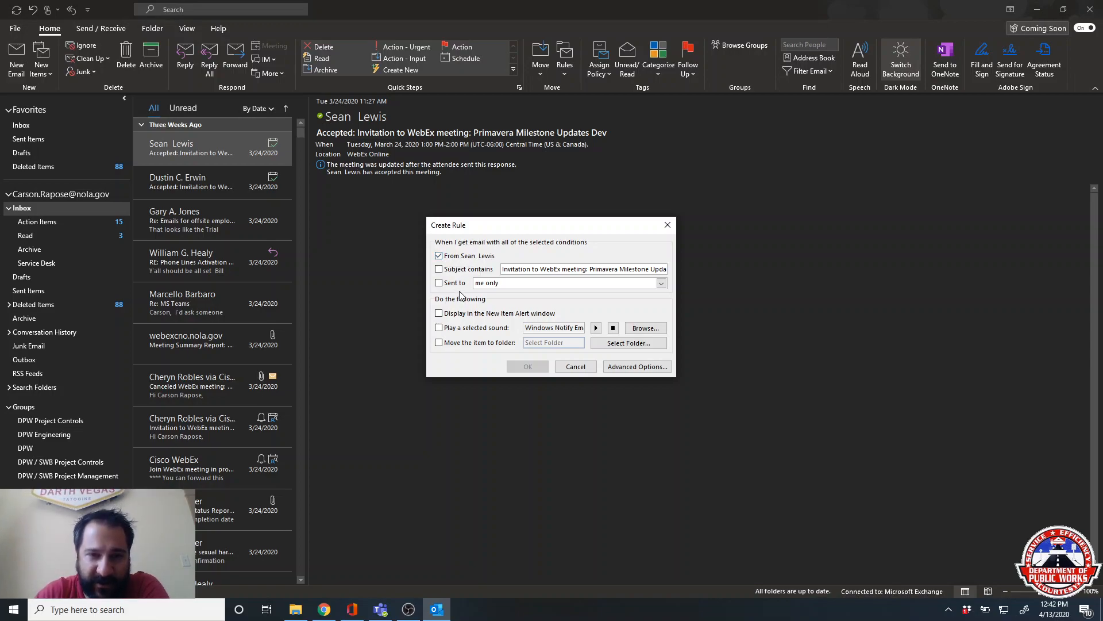
Have the rule move items to a new Inbox subfolder named with the sender's first name
{"action": "left_click", "coordinate": [439, 343]}
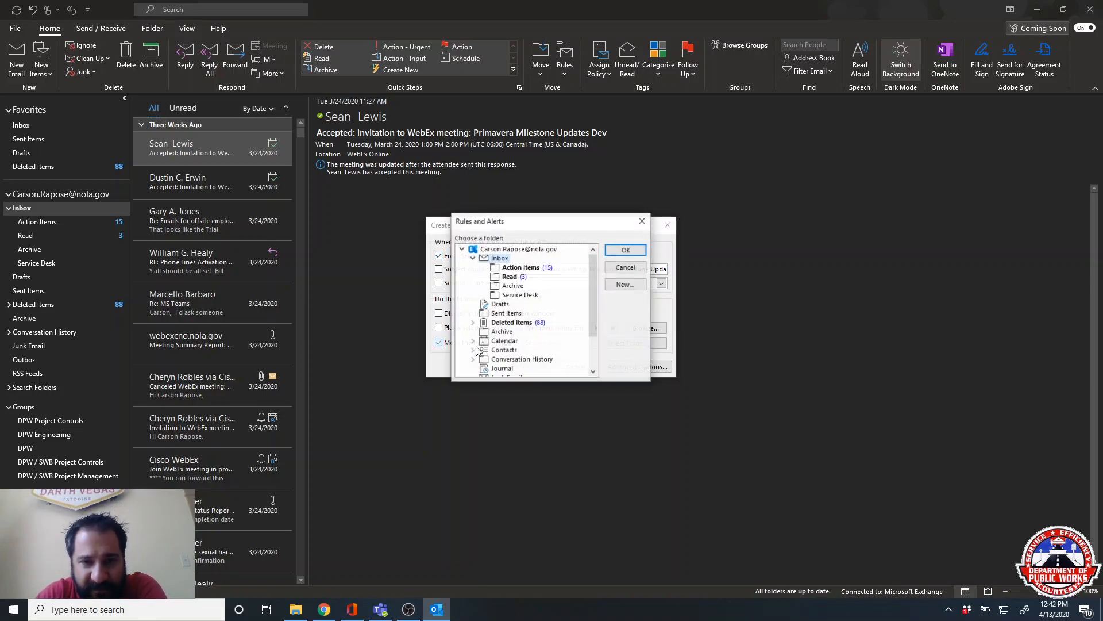
{"action": "left_click", "coordinate": [621, 285]}
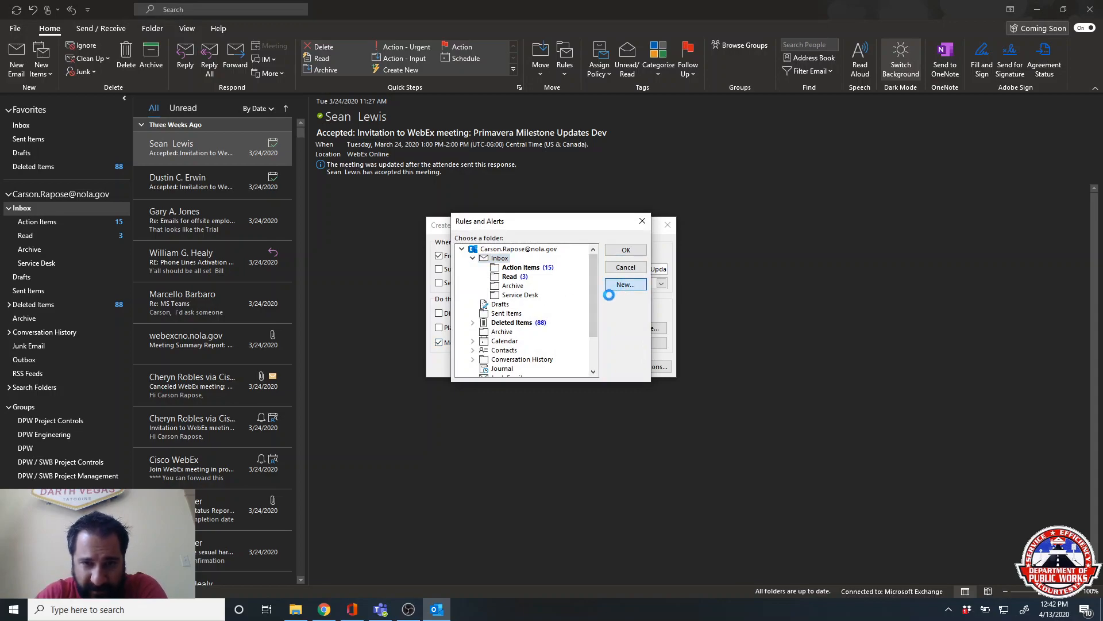
{"action": "type", "text": "S"}
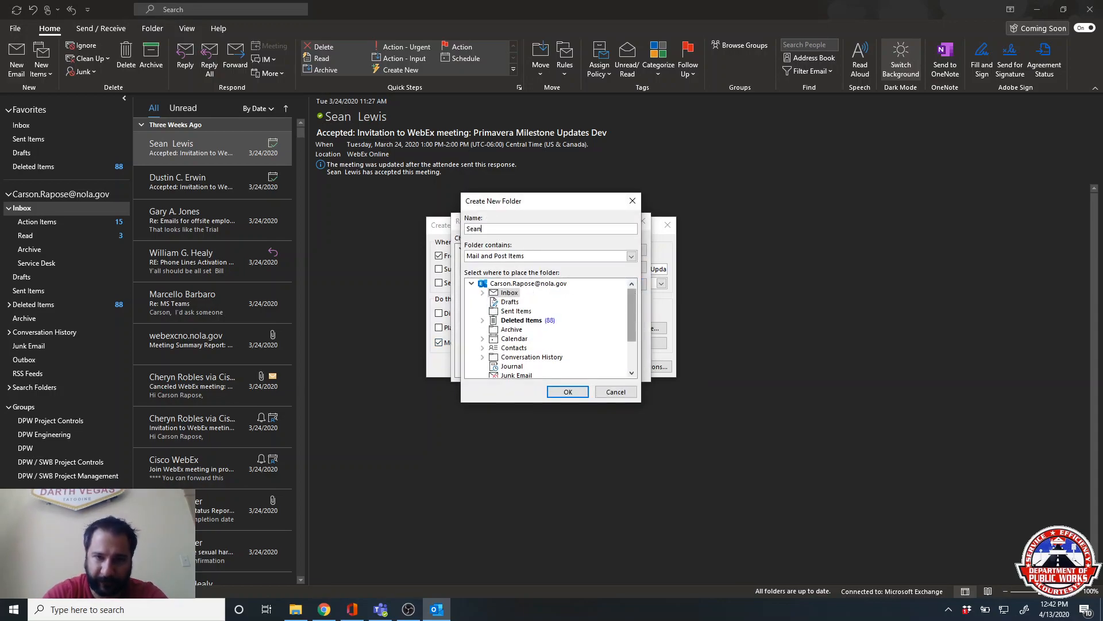
{"action": "type", "text": "ean"}
{"action": "left_click", "coordinate": [568, 392]}
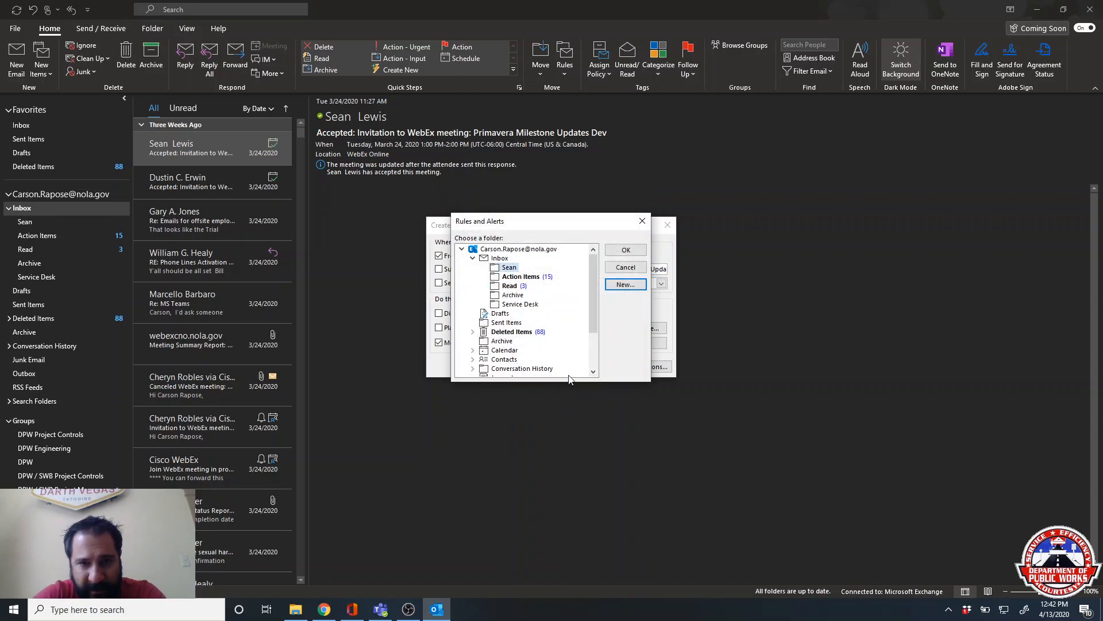
{"action": "left_click", "coordinate": [626, 250]}
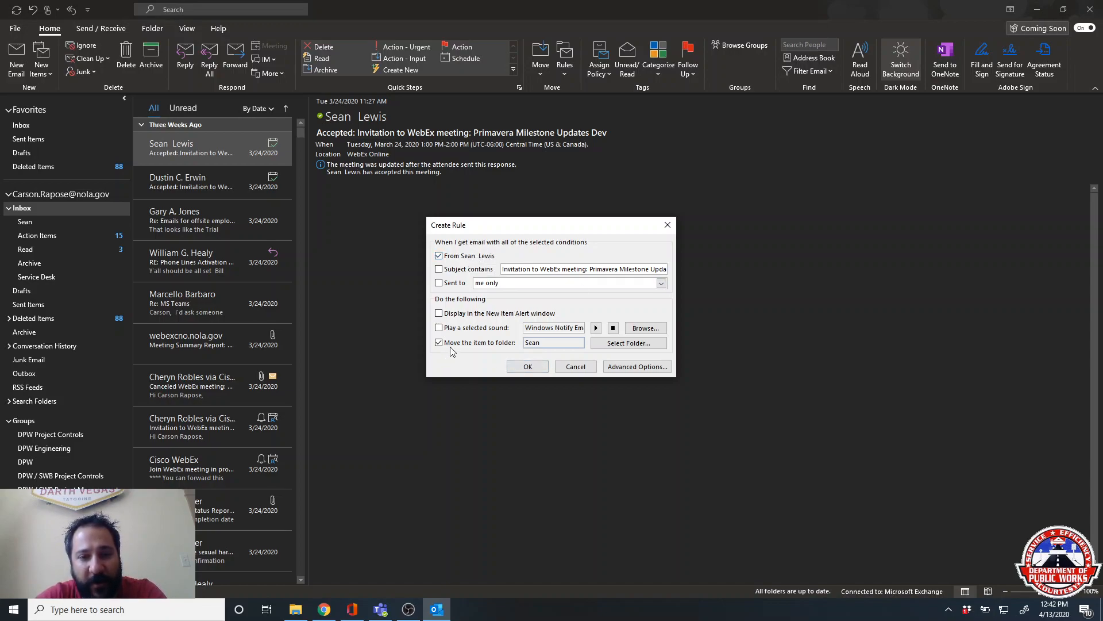
Replace the rule's sender condition with a subject containing RR105 and create the rule without running it on existing messages
{"action": "left_click", "coordinate": [440, 269]}
{"action": "left_click", "coordinate": [439, 256]}
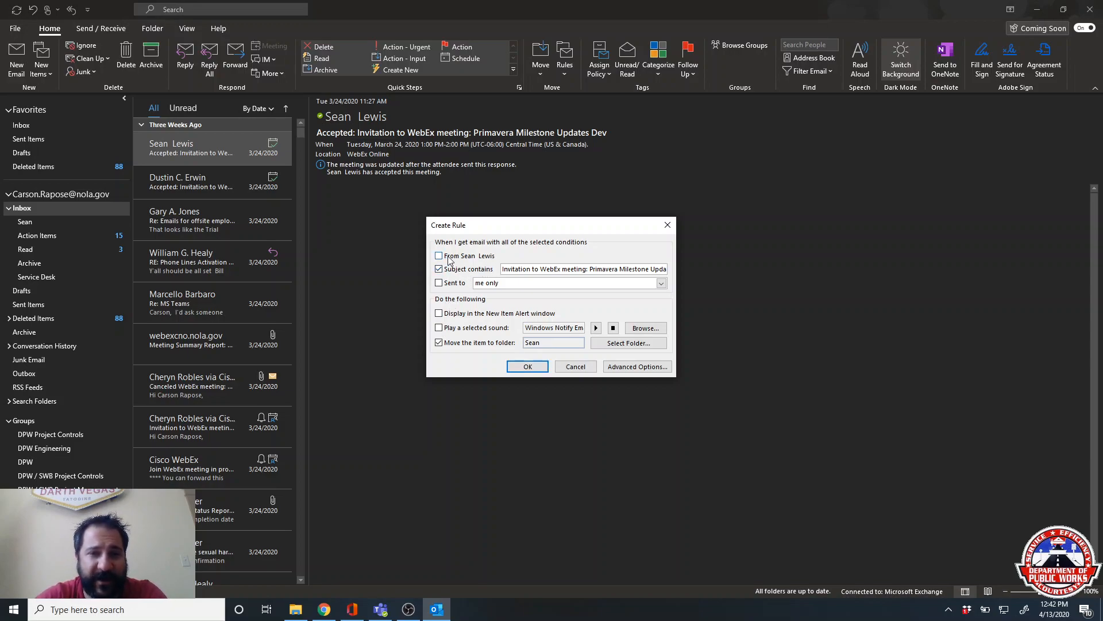
{"action": "triple_click", "coordinate": [515, 268]}
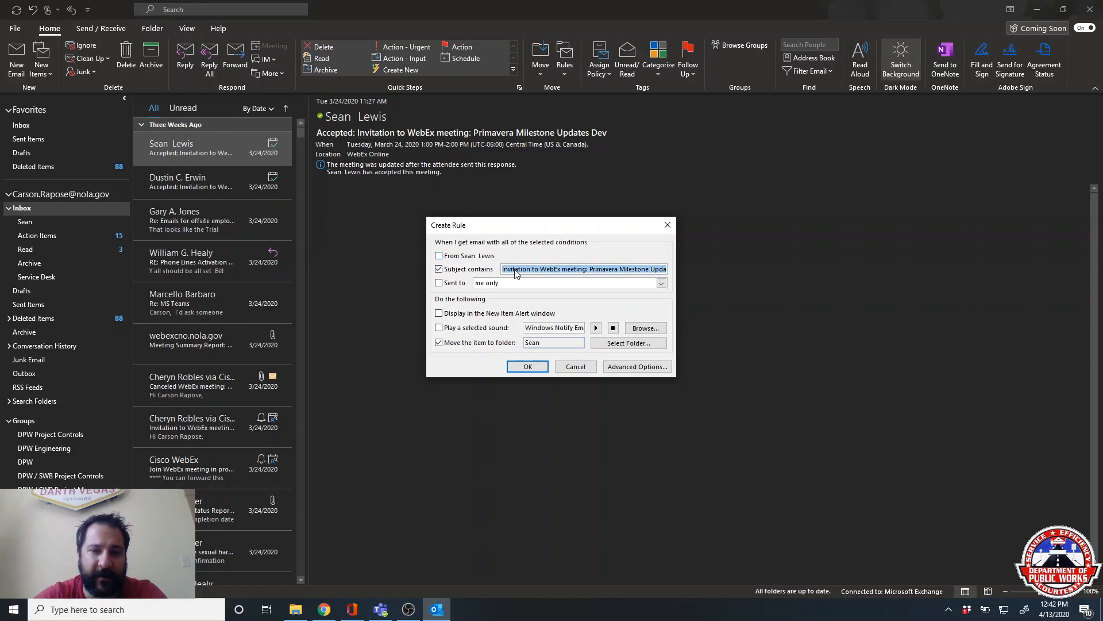
{"action": "type", "text": "RR0"}
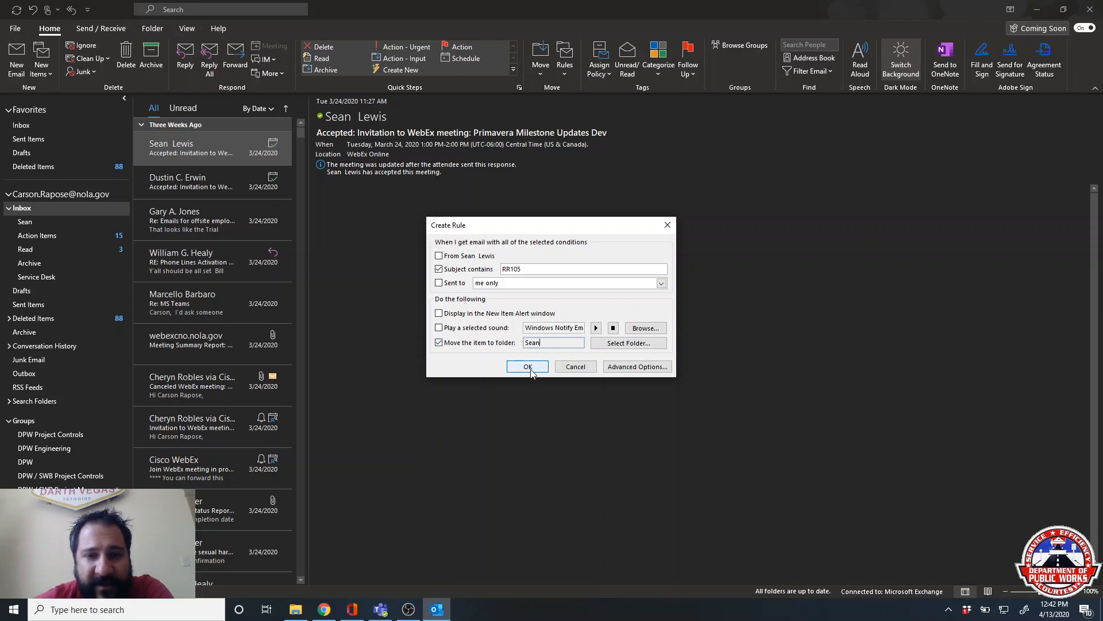
{"action": "left_click", "coordinate": [531, 371]}
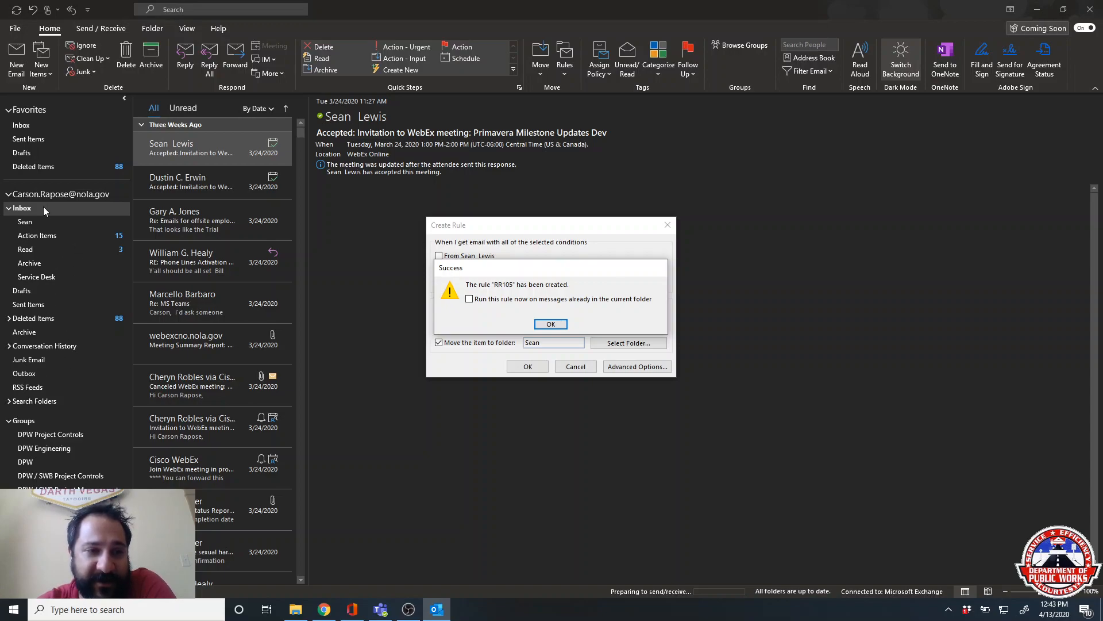
{"action": "left_click", "coordinate": [550, 323]}
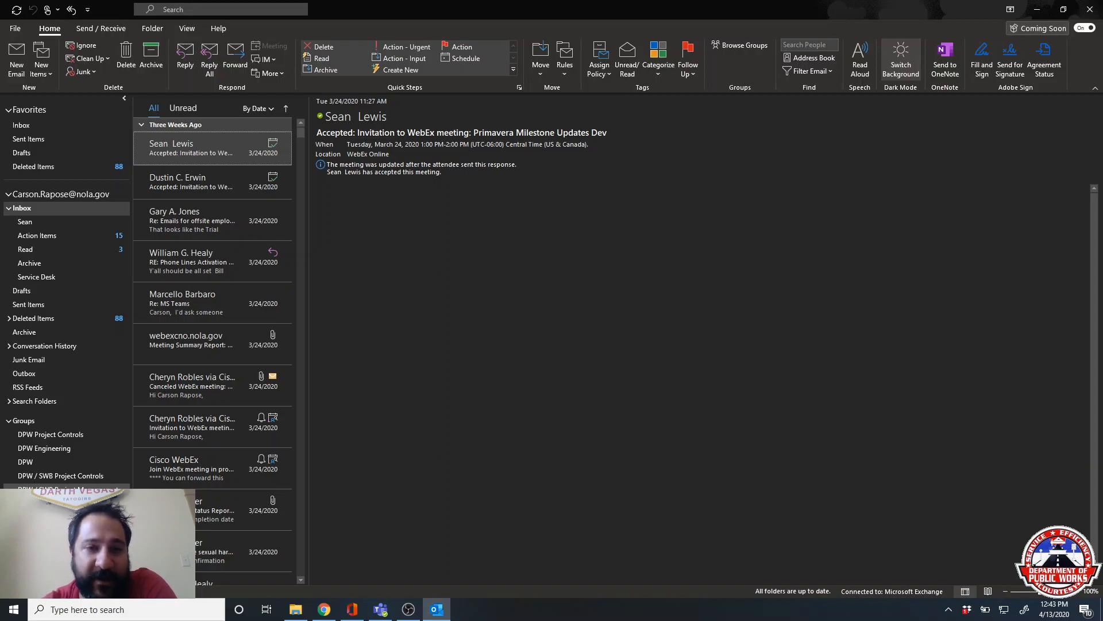
View the messages of the DPW / SWB Project Management group, then return to the Inbox
{"action": "left_click", "coordinate": [66, 489]}
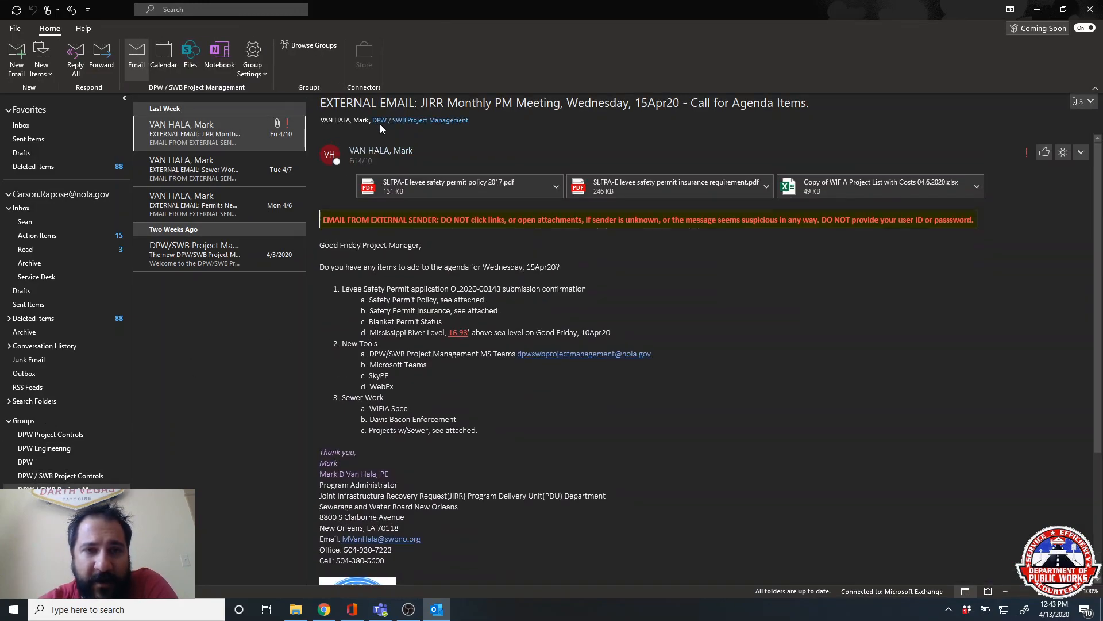
{"action": "mouse_move", "coordinate": [387, 121]}
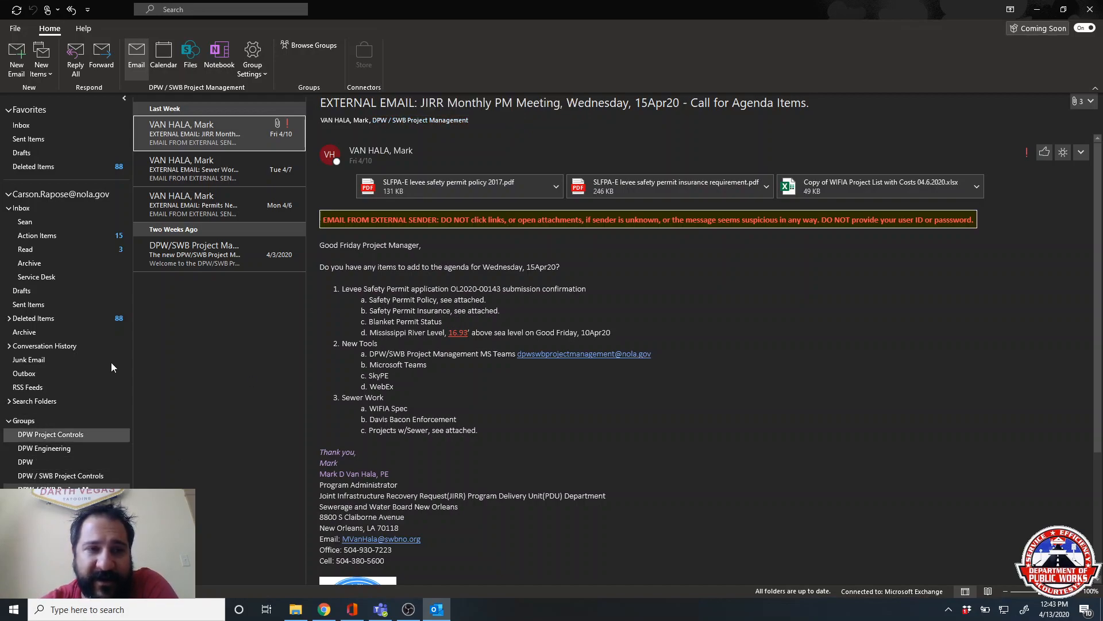
{"action": "left_click", "coordinate": [47, 210]}
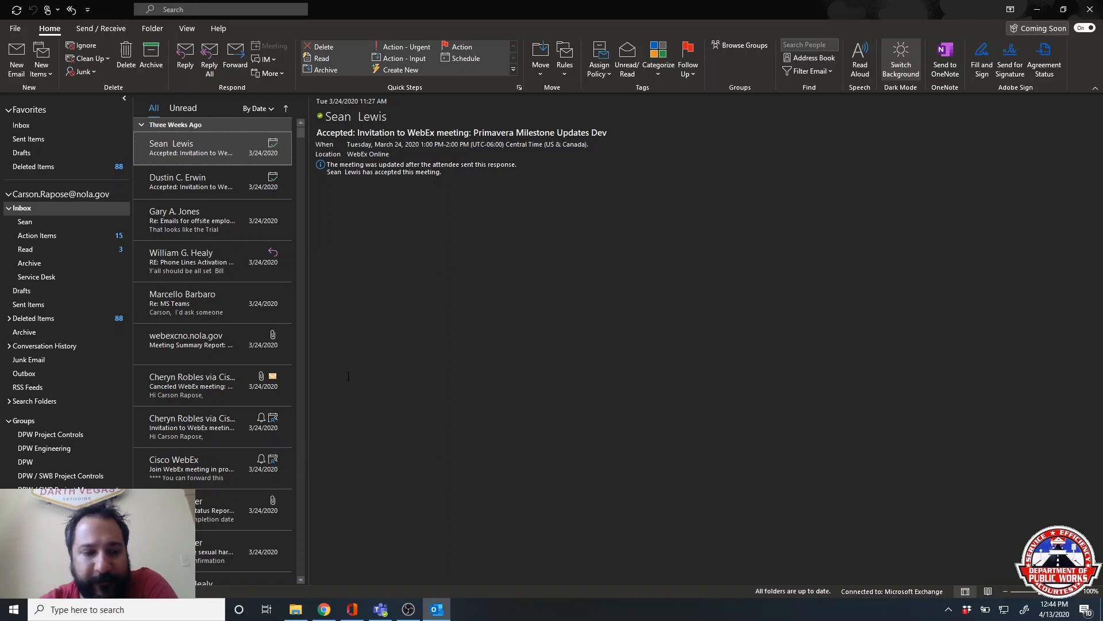
Create a new meeting invitation in a maximized window and add a suggested colleague as the required attendee
{"action": "mouse_move", "coordinate": [38, 573]}
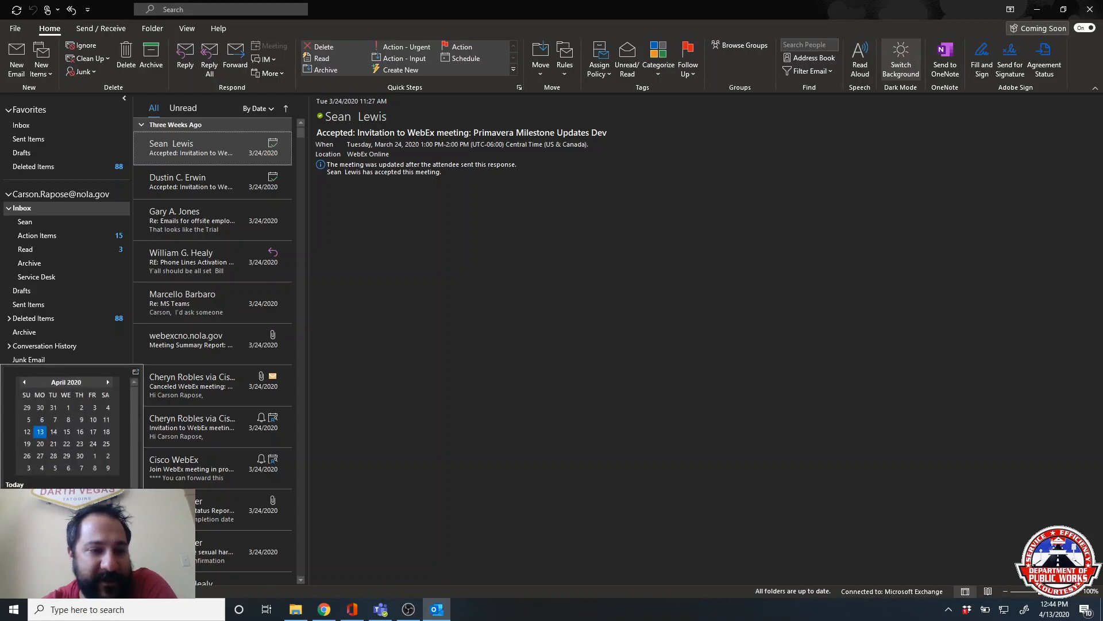
{"action": "left_click", "coordinate": [51, 69]}
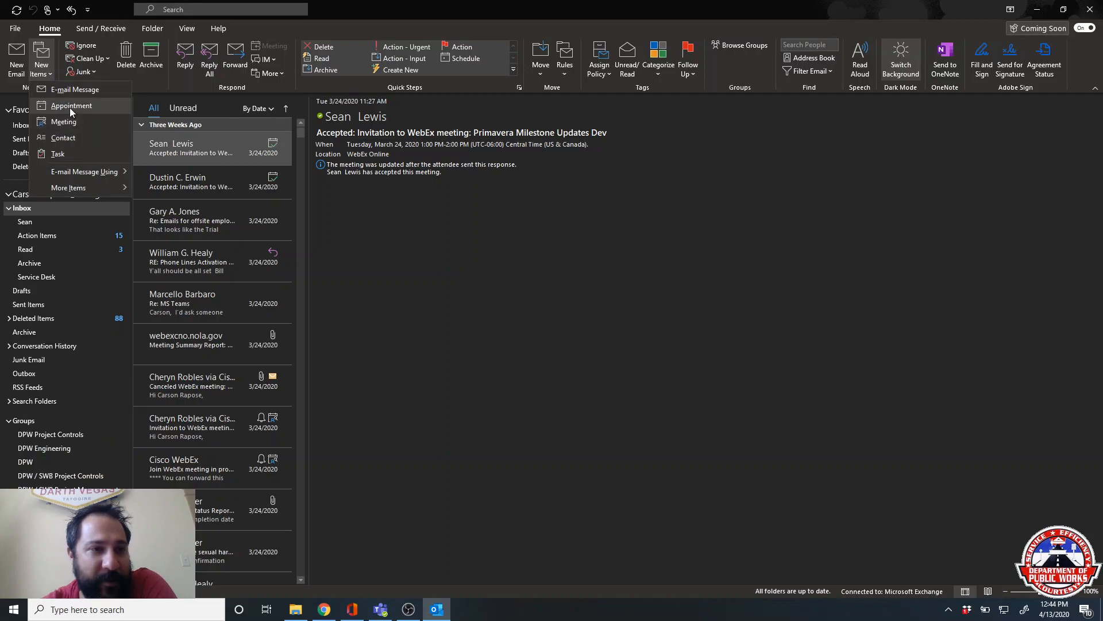
{"action": "left_click", "coordinate": [64, 122]}
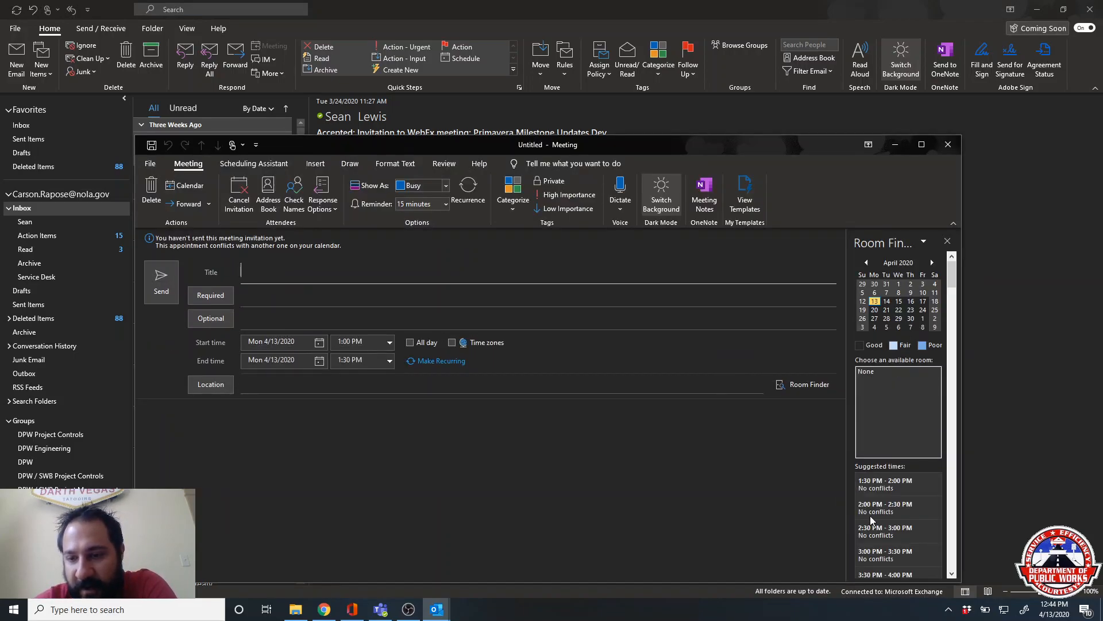
{"action": "left_click", "coordinate": [921, 145]}
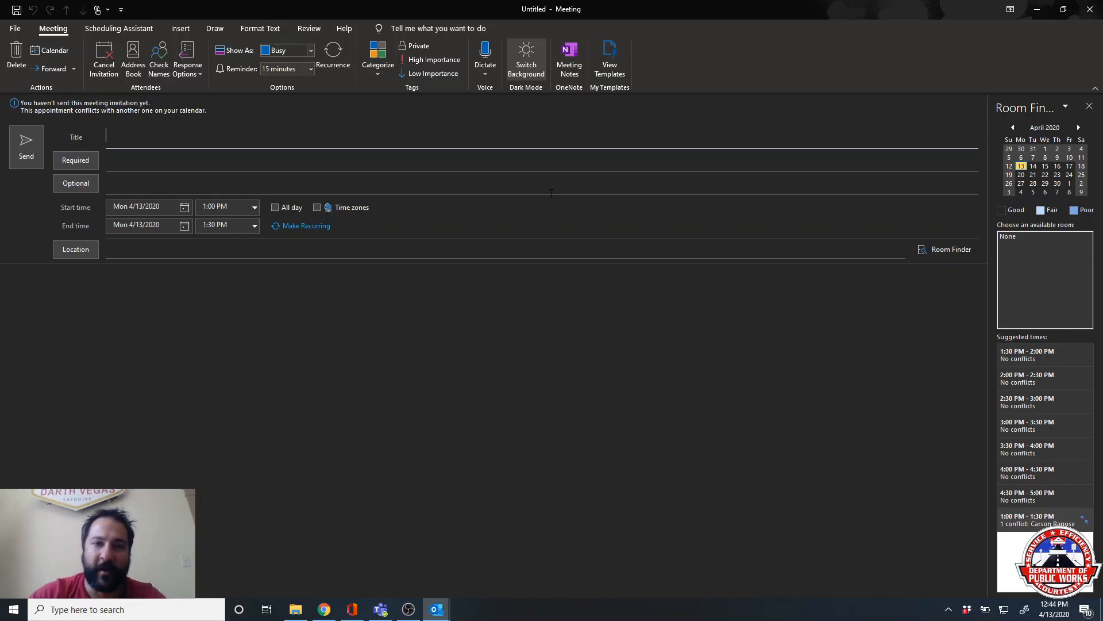
{"action": "type", "text": "joh"}
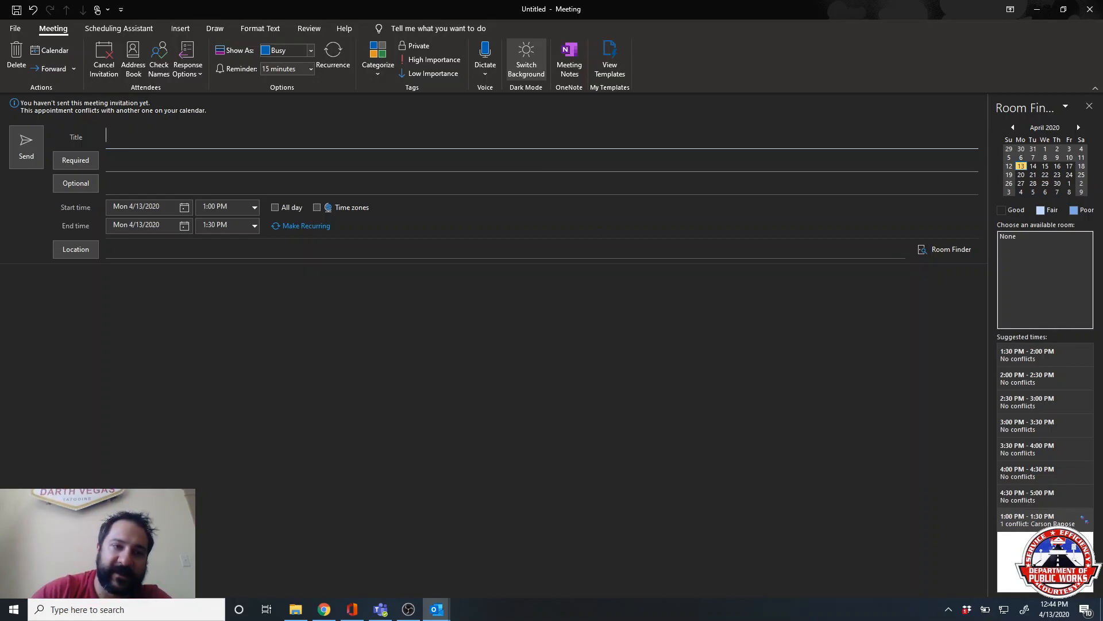
{"action": "left_click", "coordinate": [324, 163]}
{"action": "type", "text": "joh"}
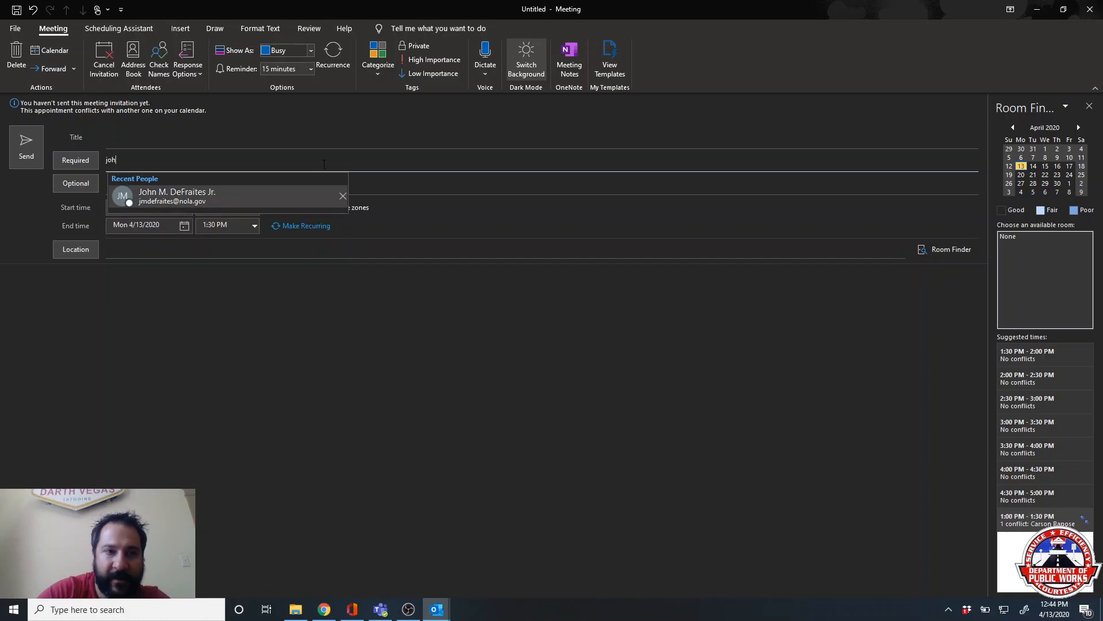
{"action": "left_click", "coordinate": [303, 200]}
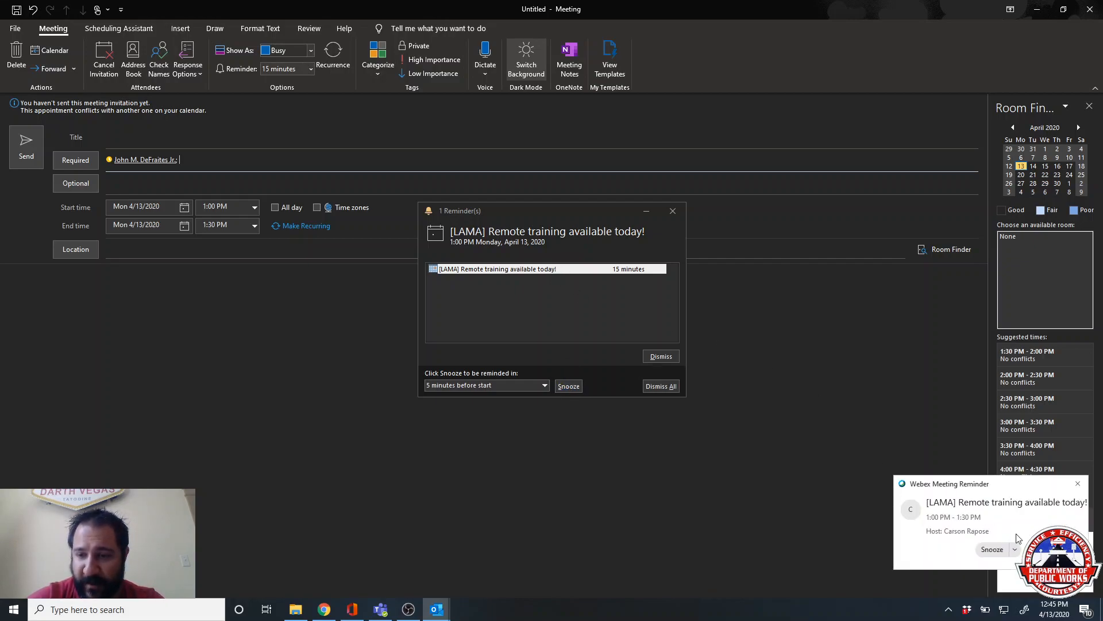
Close the Webex meeting reminder and snooze the remote training reminder until 5 minutes before start
{"action": "left_click", "coordinate": [1074, 485]}
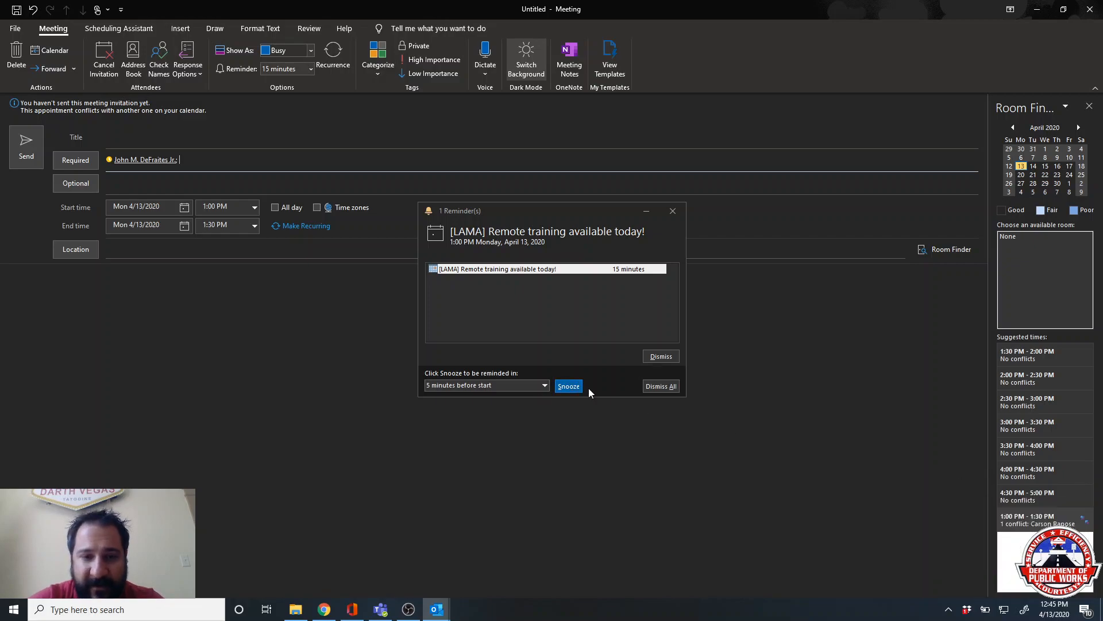
{"action": "left_click", "coordinate": [568, 386]}
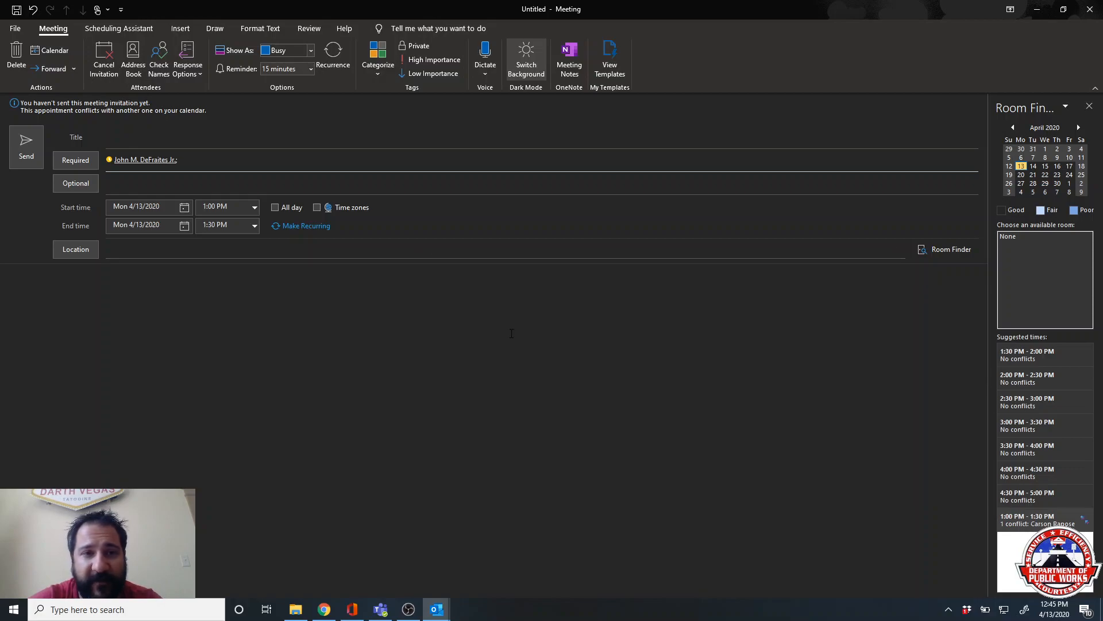
Show the meeting's time zone settings, hide them again, and restore the invitation to a smaller window
{"action": "left_click", "coordinate": [319, 208]}
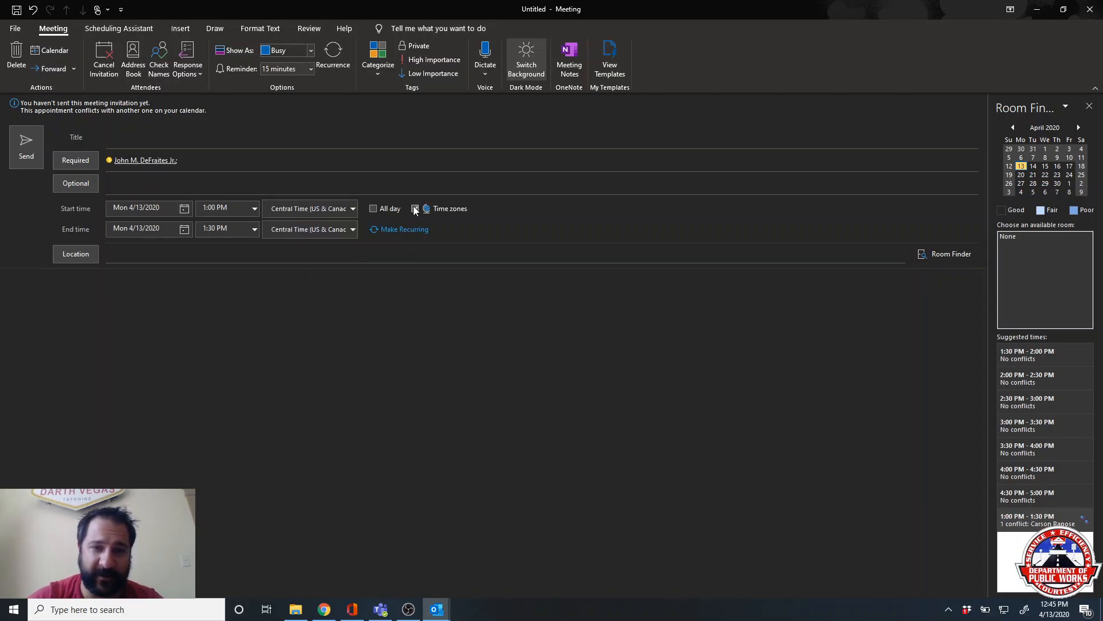
{"action": "left_click", "coordinate": [414, 209]}
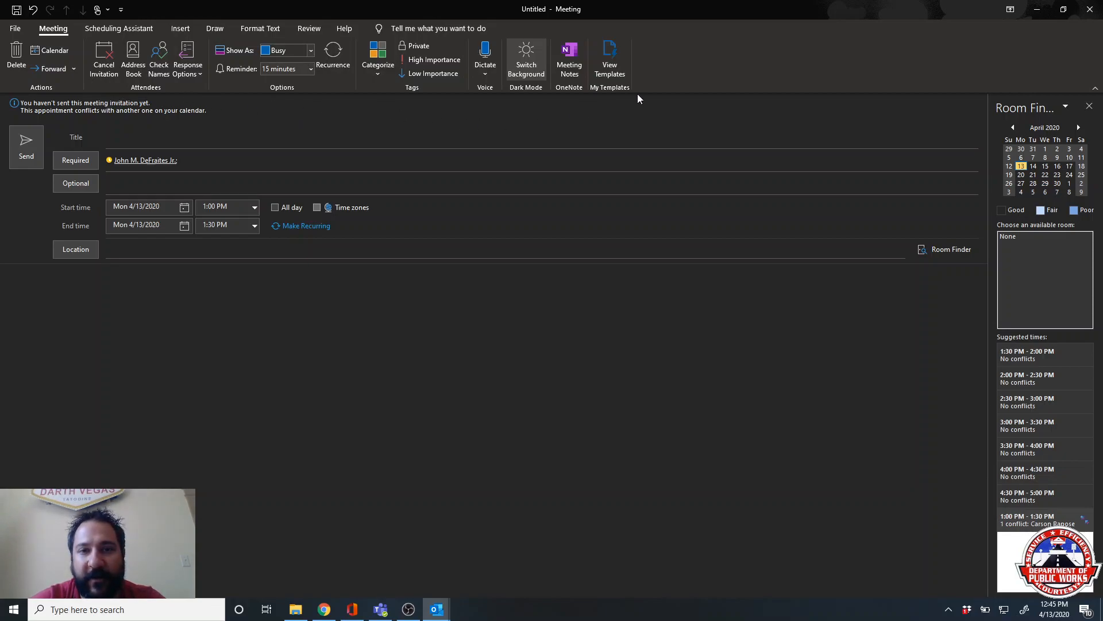
{"action": "left_click_drag", "start_coordinate": [719, 8], "coordinate": [679, 277]}
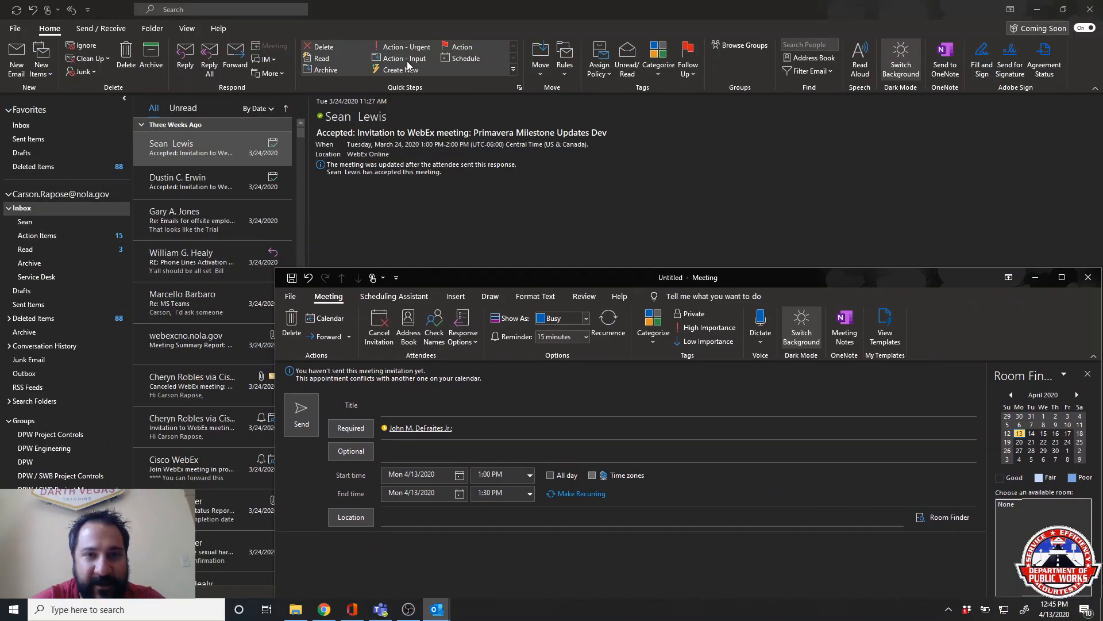
Leave the meeting invitation and look through the categorized messages in the Action Items folder
{"action": "left_click", "coordinate": [30, 241]}
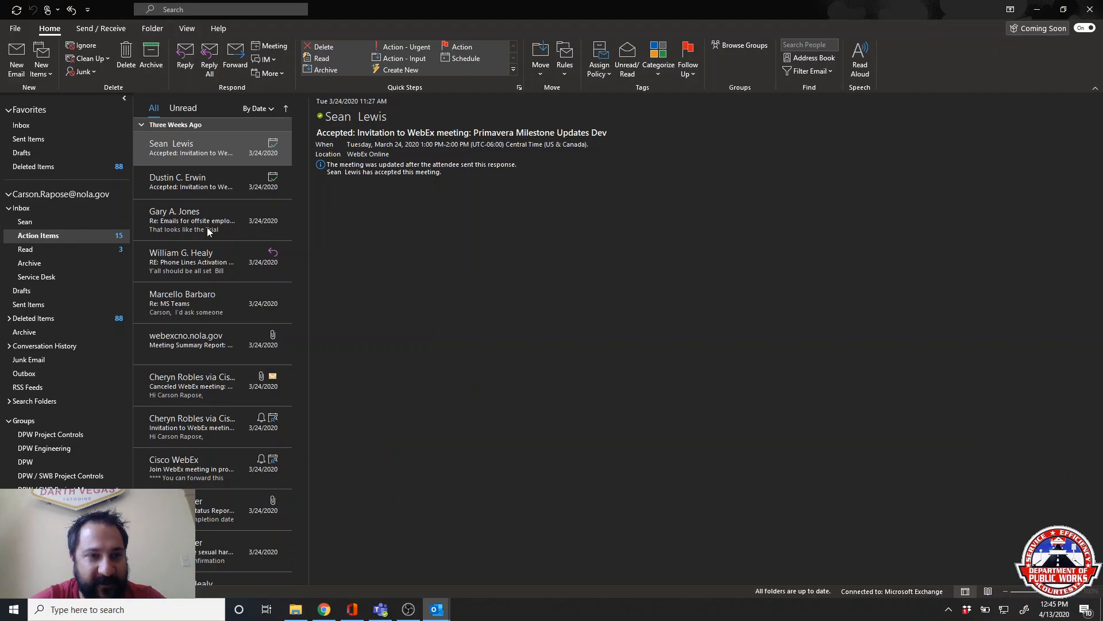
{"action": "left_click_drag", "start_coordinate": [298, 201], "coordinate": [299, 339]}
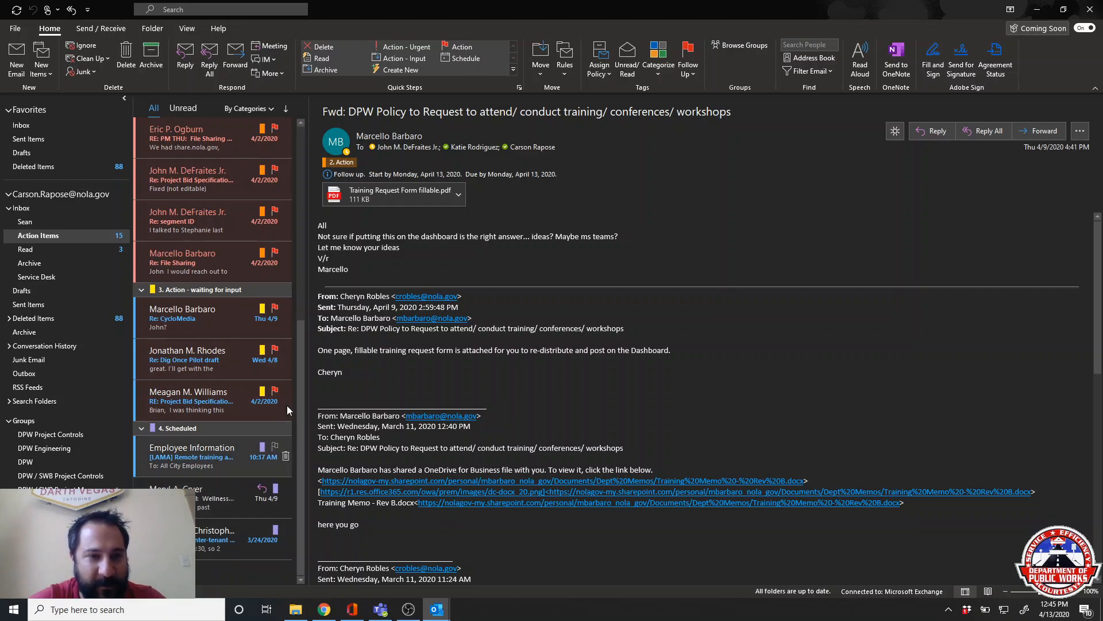
{"action": "left_click_drag", "start_coordinate": [302, 408], "coordinate": [299, 190]}
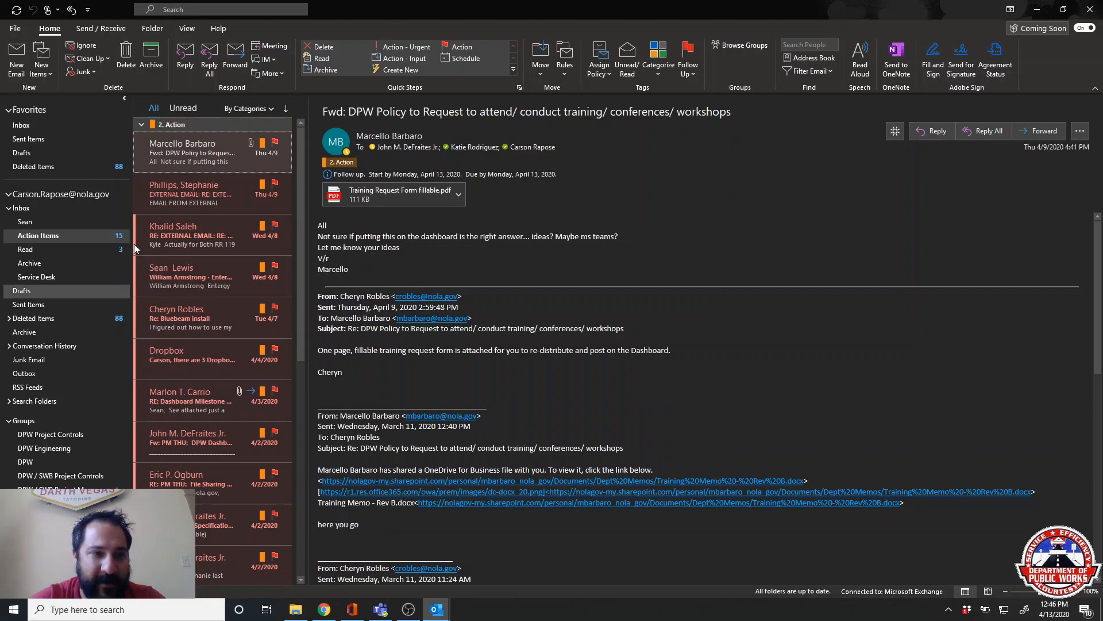
Examine the Read folder and read through its JIRR Meetings message
{"action": "left_click", "coordinate": [40, 251]}
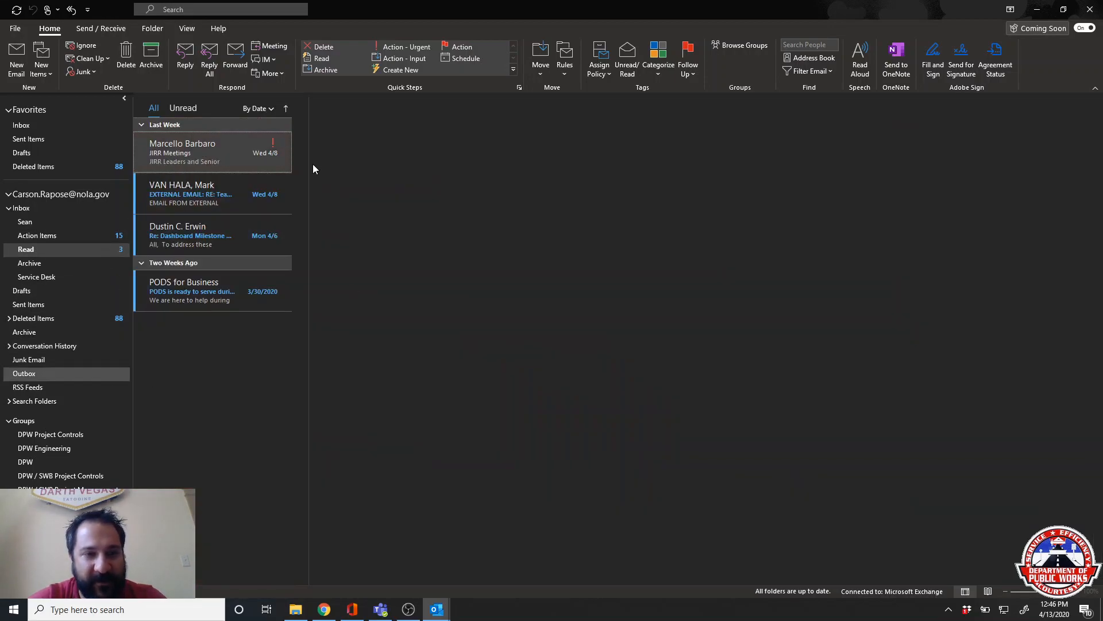
{"action": "scroll", "coordinate": [632, 356], "scroll_direction": "down", "scroll_amount": 3}
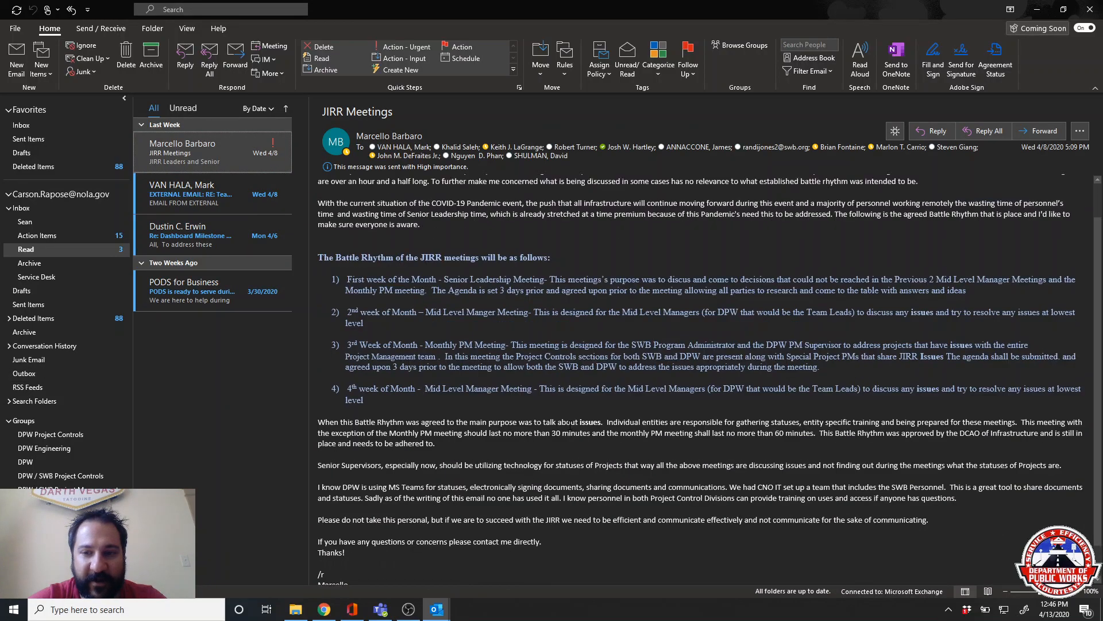
{"action": "scroll", "coordinate": [582, 416], "scroll_direction": "up", "scroll_amount": 3}
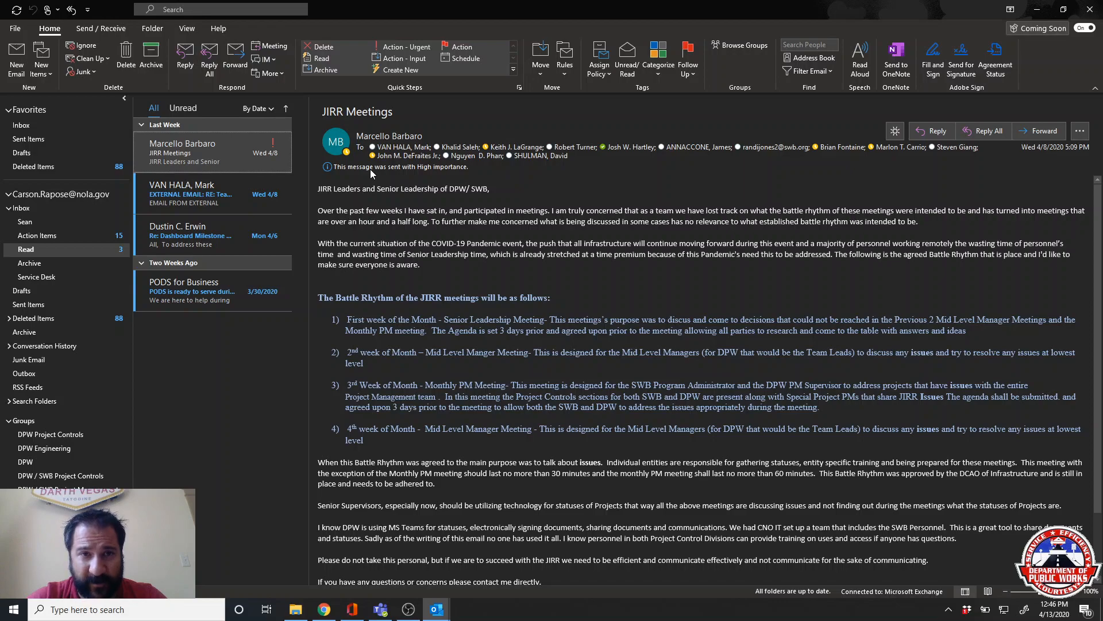
Bring up the folder management commands for the first Inbox subfolder, the one created for the new rule
{"action": "left_click", "coordinate": [113, 29]}
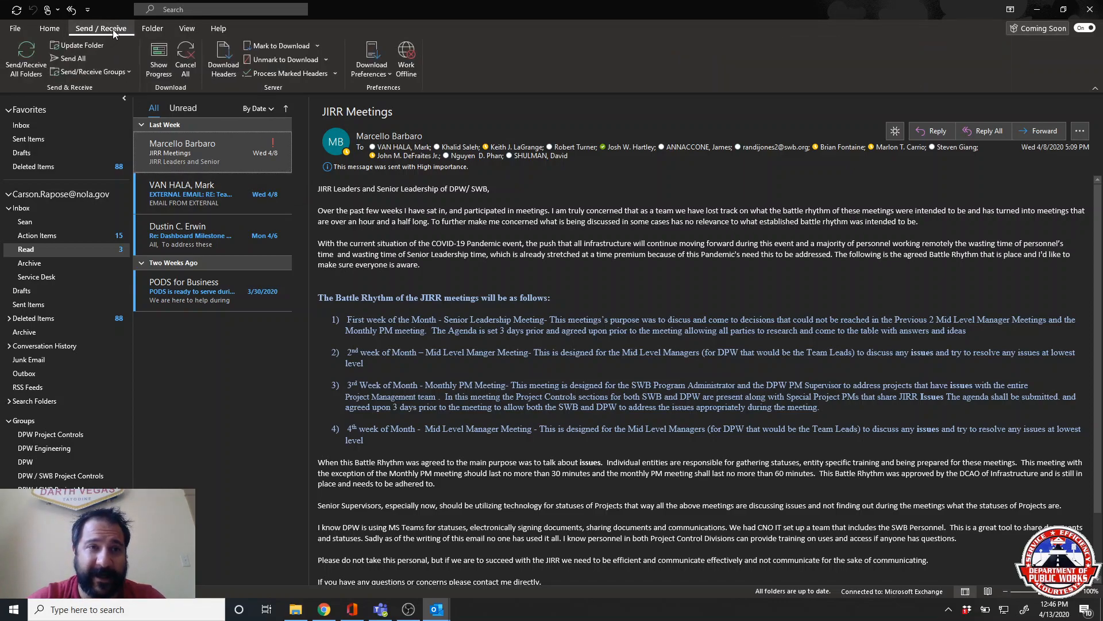
{"action": "left_click", "coordinate": [157, 29]}
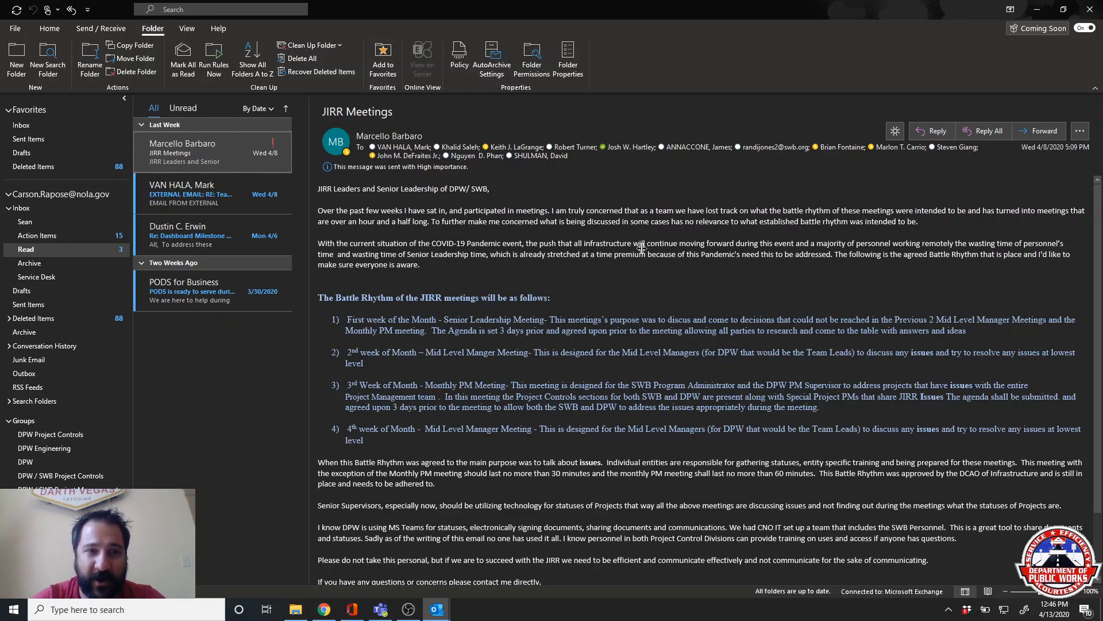
{"action": "left_click", "coordinate": [67, 224]}
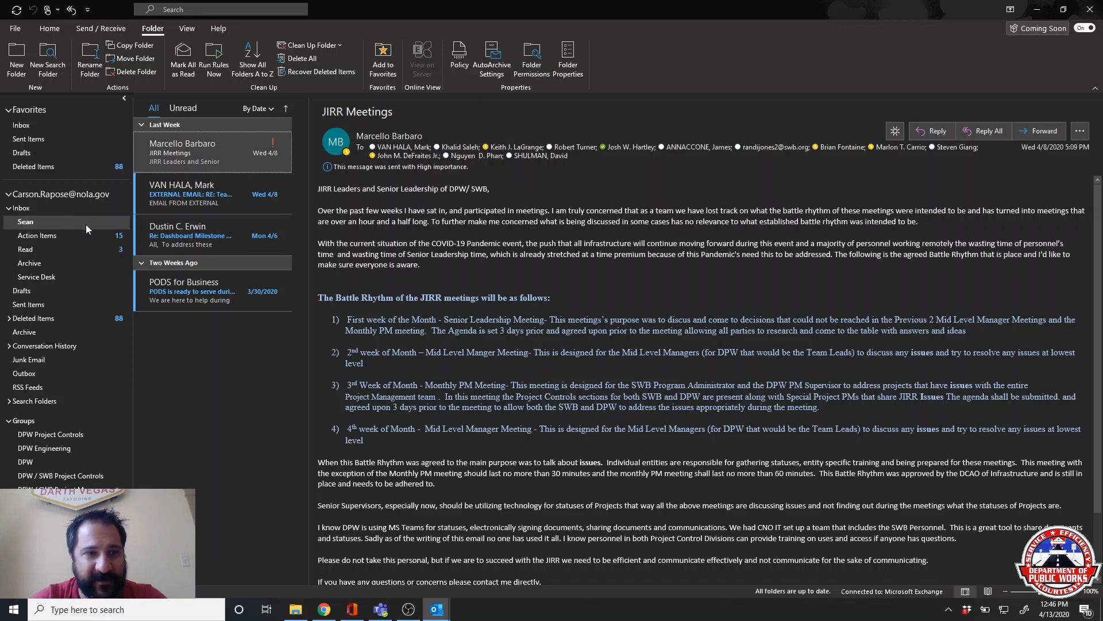
{"action": "right_click", "coordinate": [66, 223]}
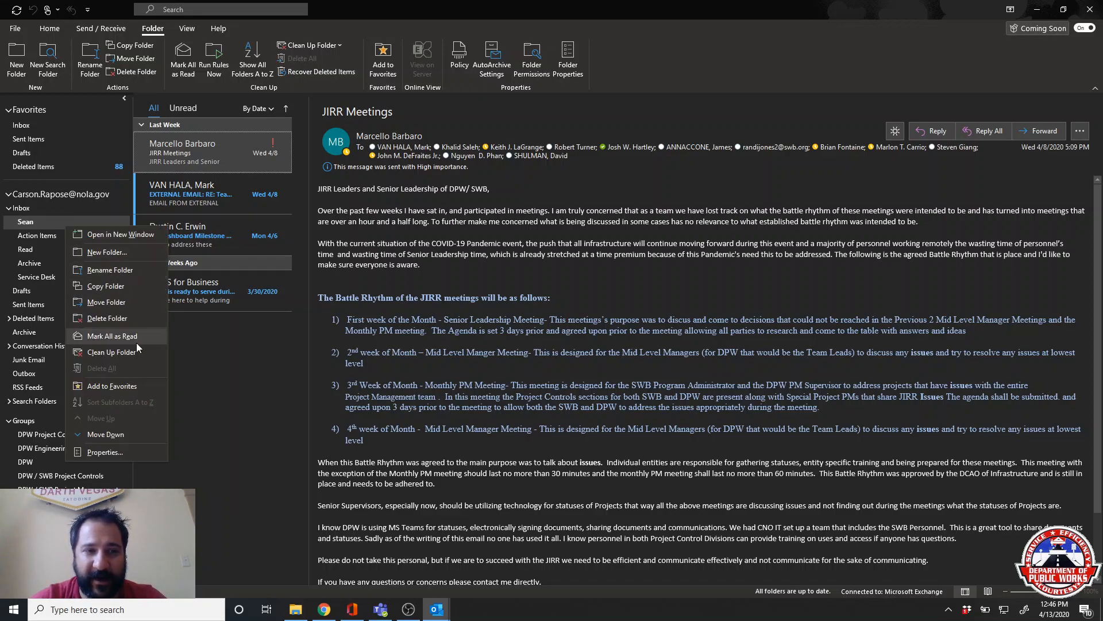